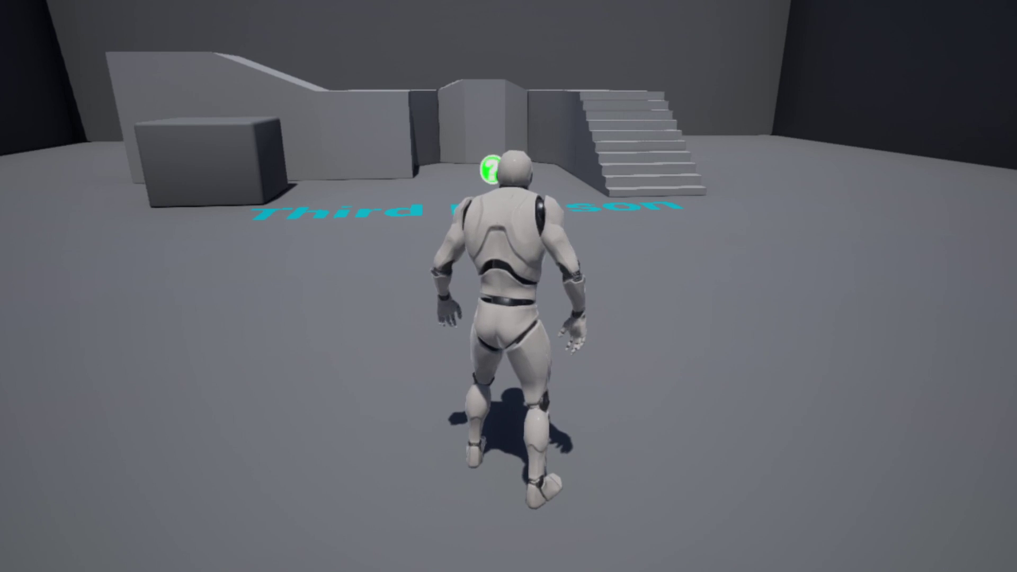
- Play-test the level, running the mannequin with W and D and drawing the samurai's katana with E
key(w)
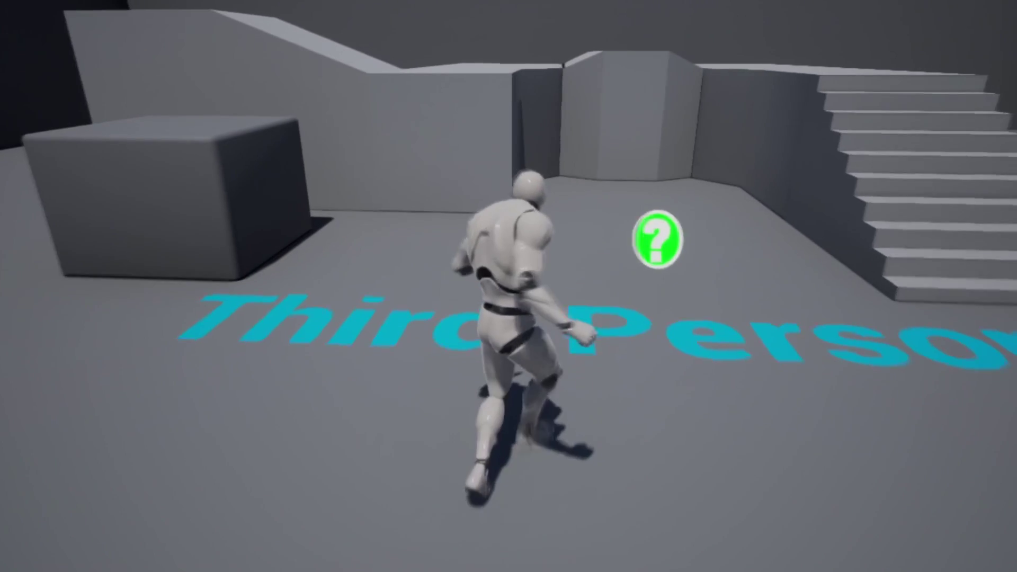
key(w)
key(w)
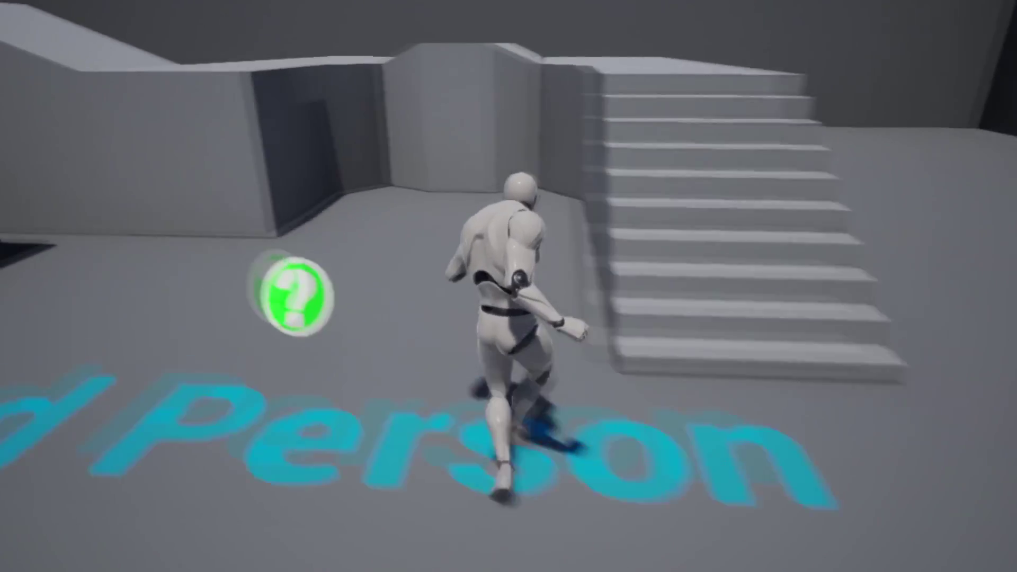
key(w)
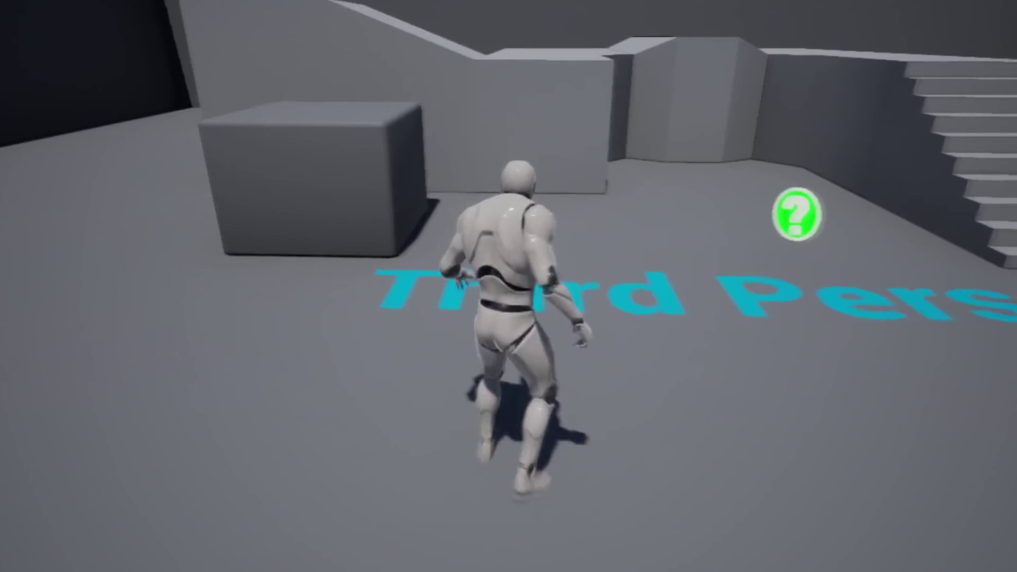
key(w)
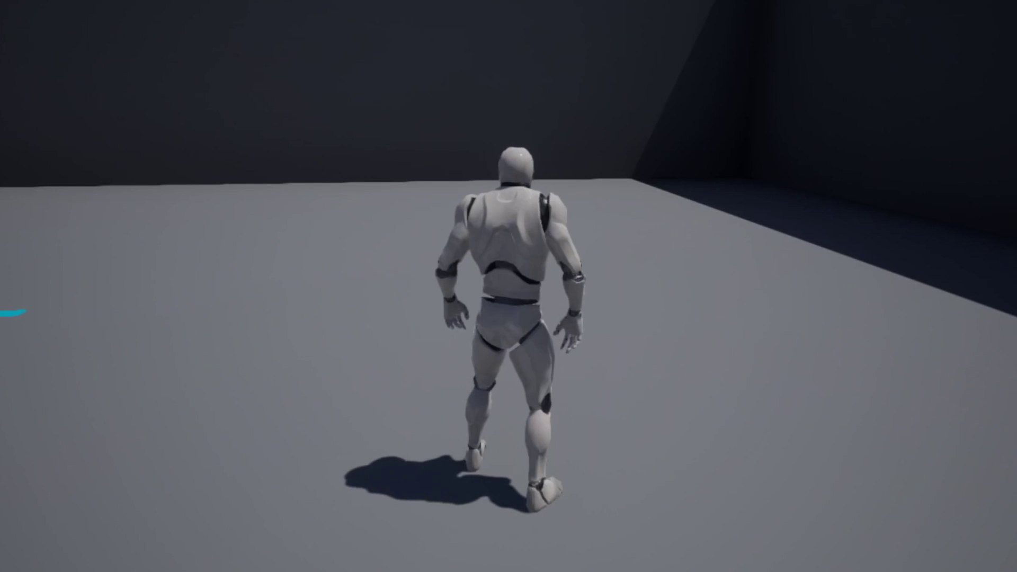
key(d)
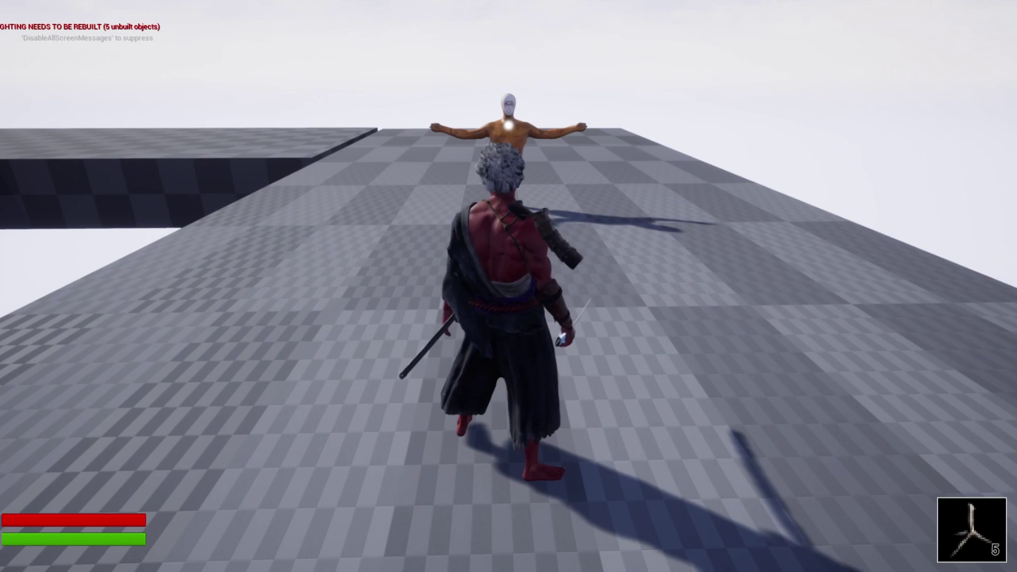
key(e)
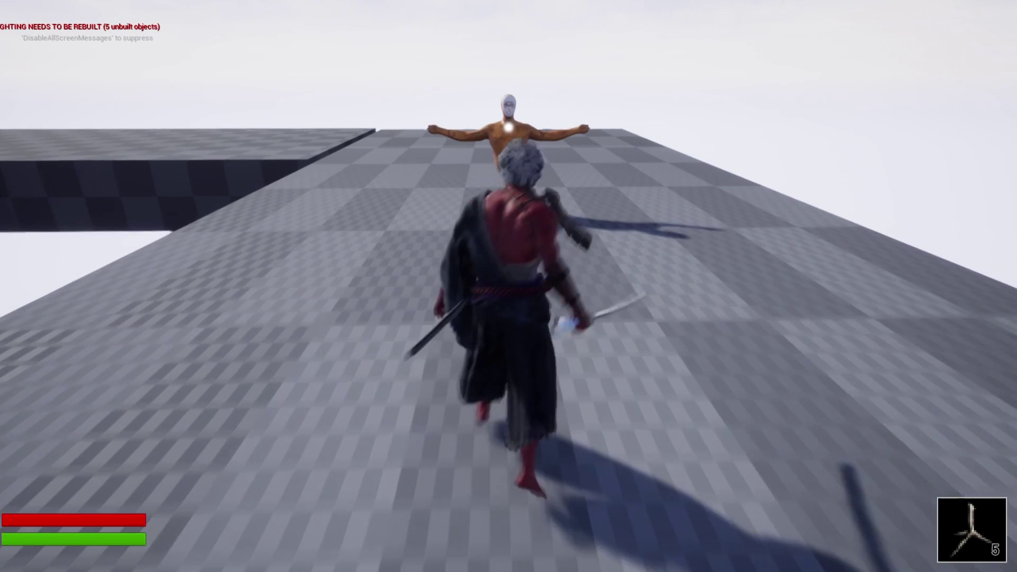
key(w)
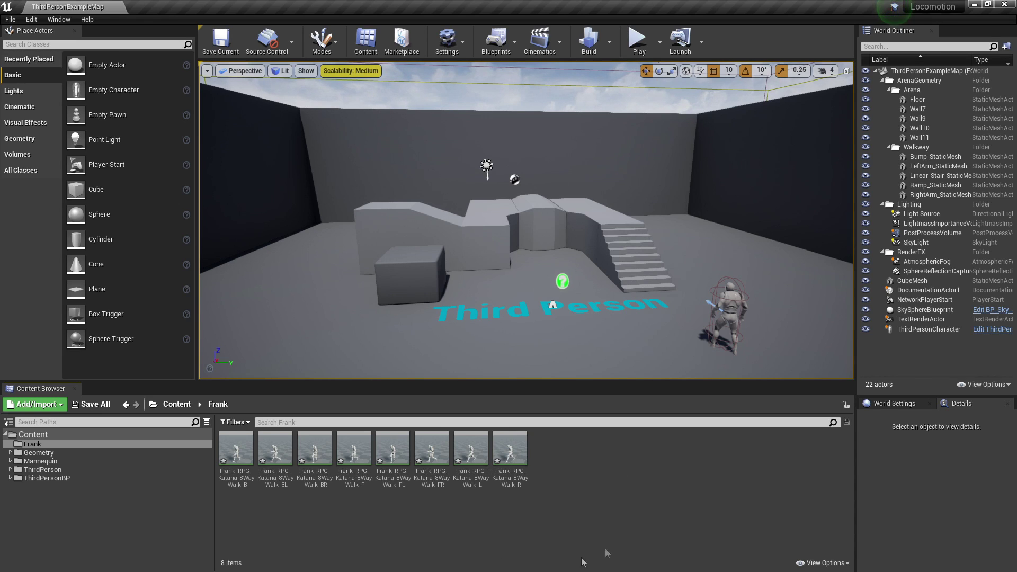
- Create a Blend Space on UE4_Mannequin_Skeleton in the Frank folder named locmotionblendspace
right_click(583, 461)
mouse_move(653, 299)
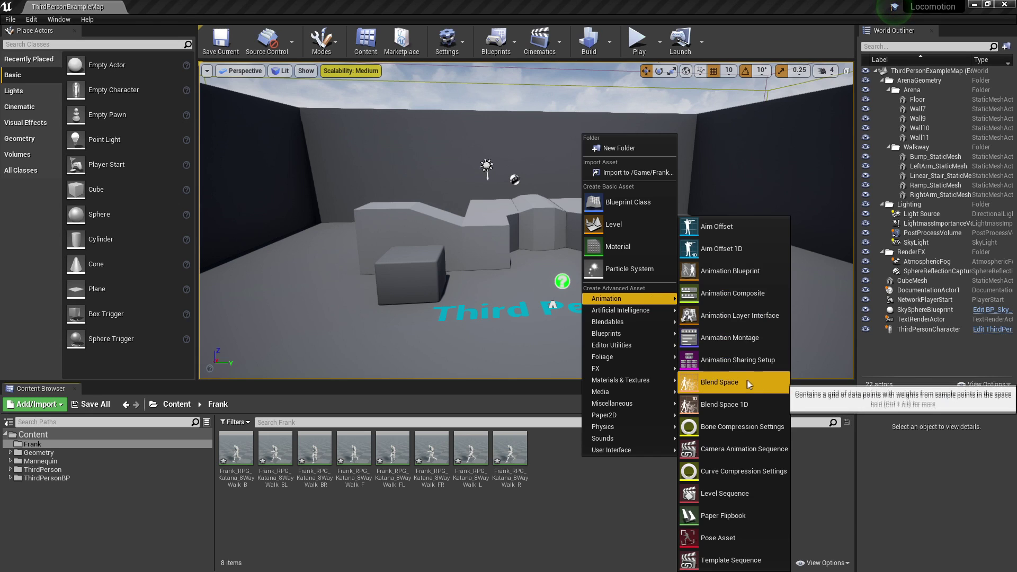
click(748, 383)
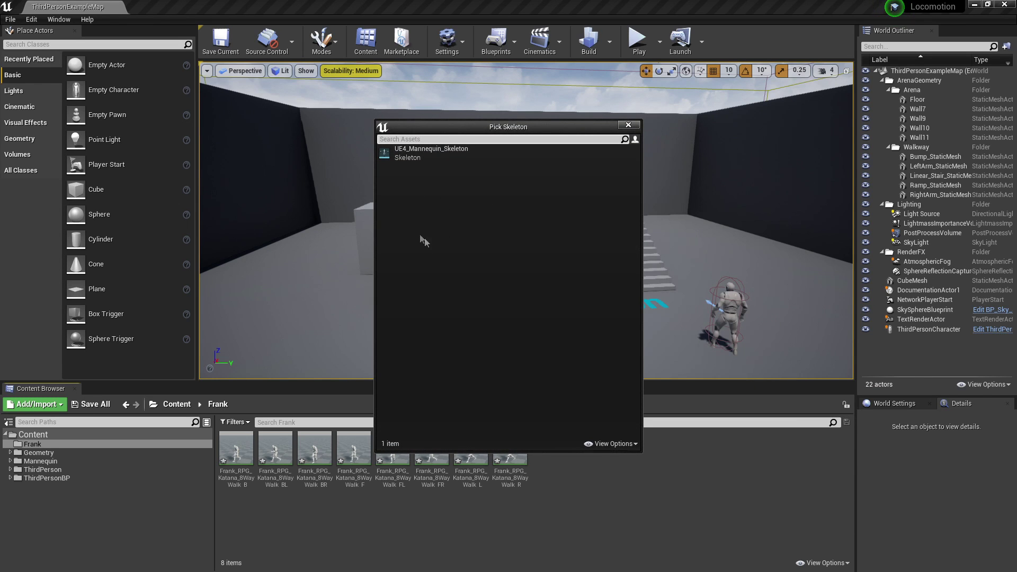
click(435, 153)
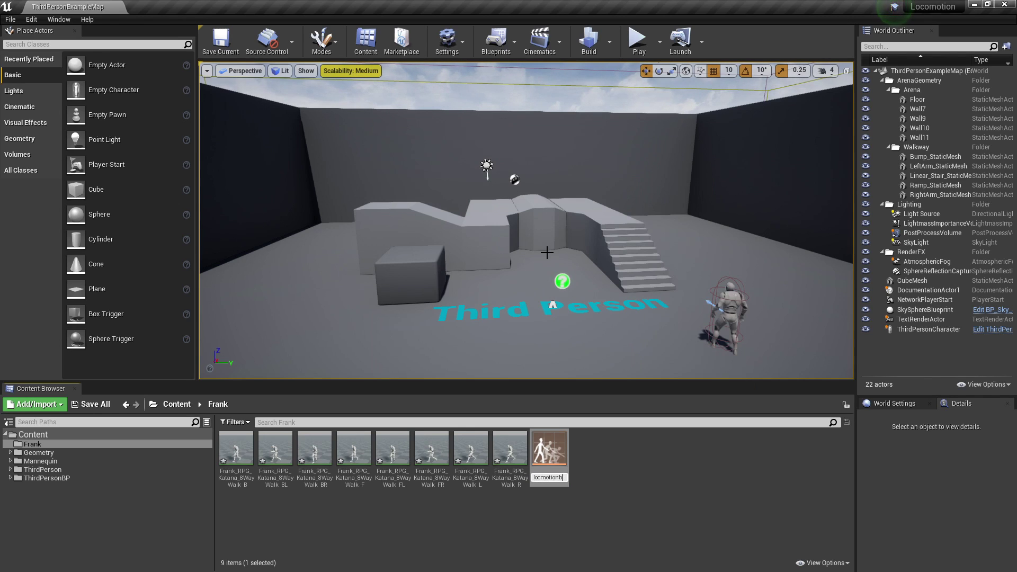
text(motionblendspace)
key(Return)
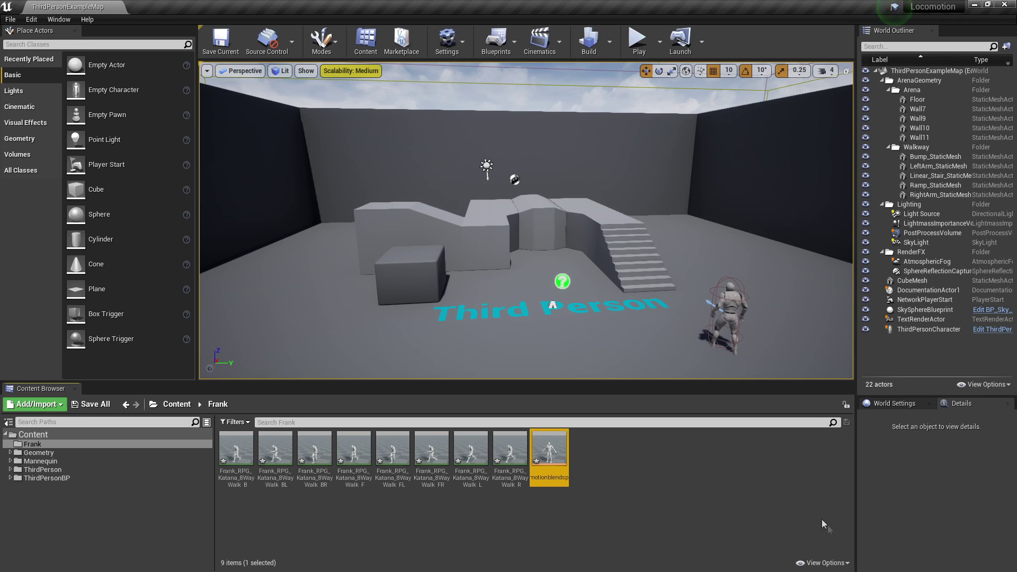
- In locmotionblendspace, set a Direction axis from -180 to 180 with 8 divisions and a Speed vertical axis
double_click(548, 456)
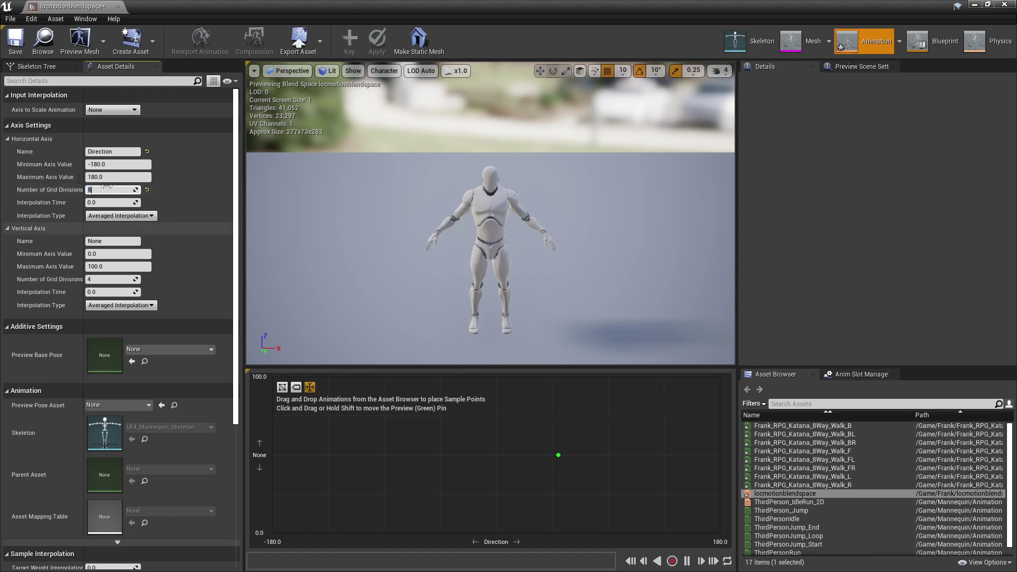
click(117, 239)
text(Speed)
key(Return)
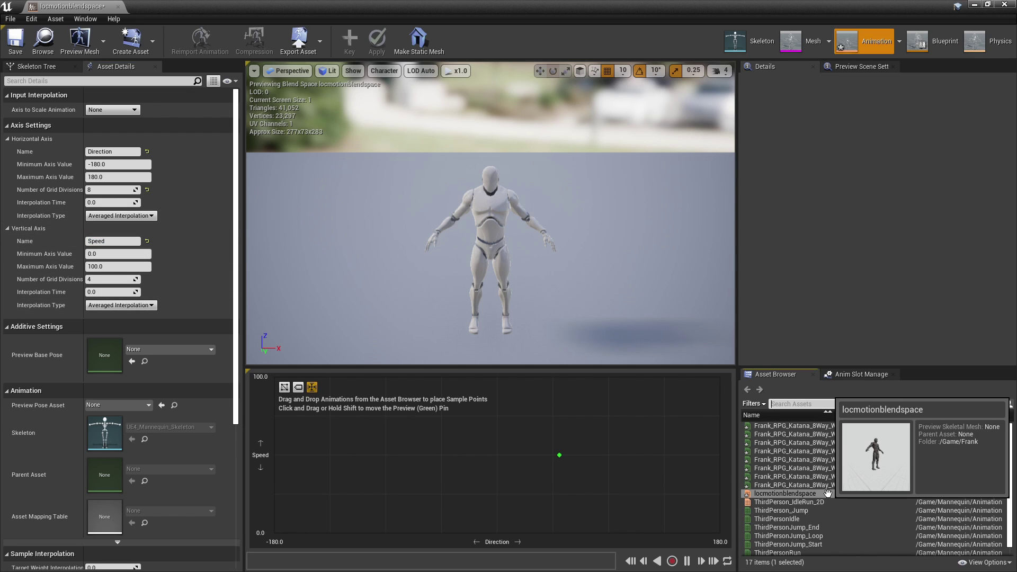
click(792, 405)
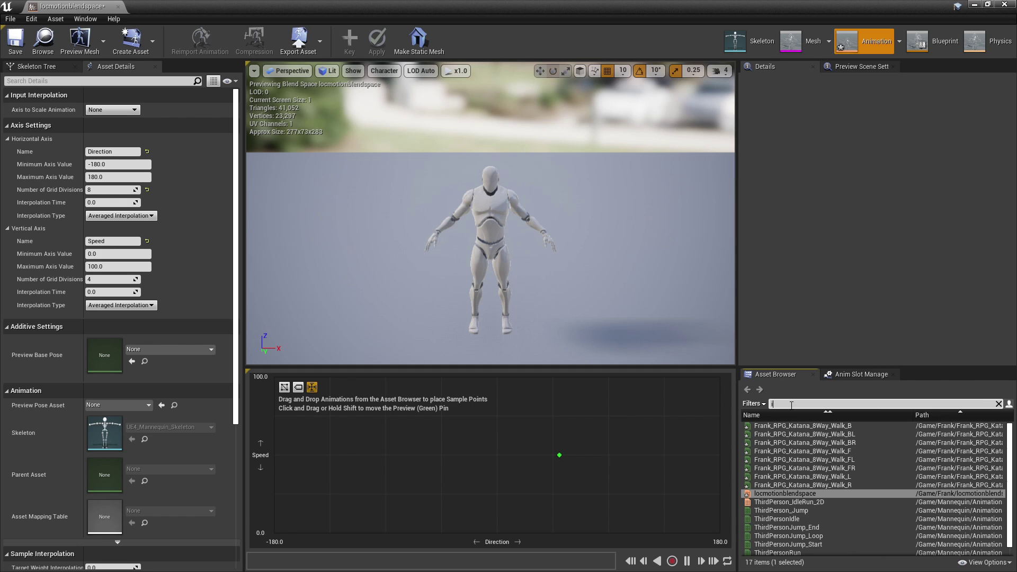
- Place ThirdPersonIdle samples at Speed 0 for Direction -180, -90, 0, 90 and 180, then clear the search
drag(763, 434, 274, 536)
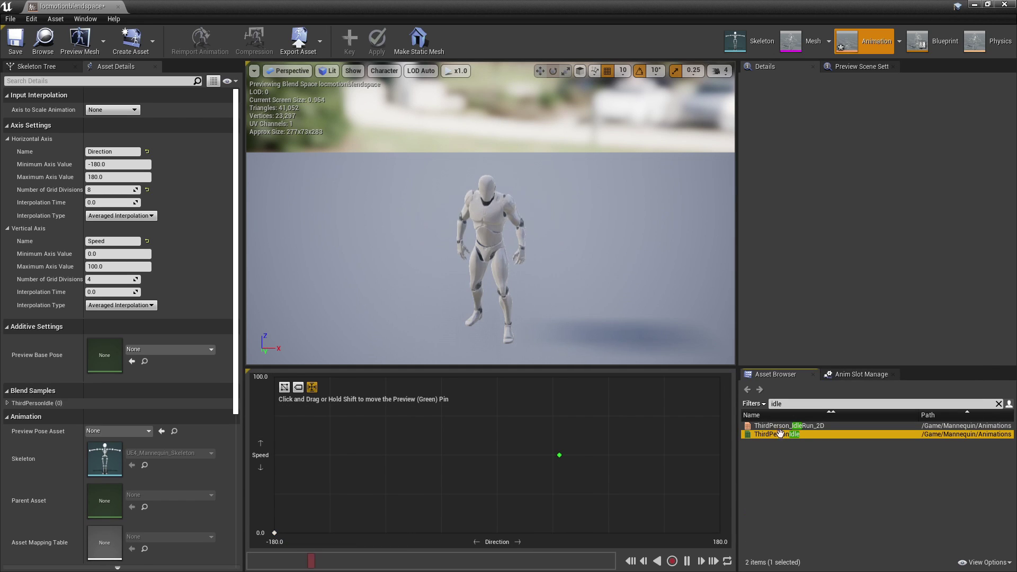
drag(763, 434, 386, 535)
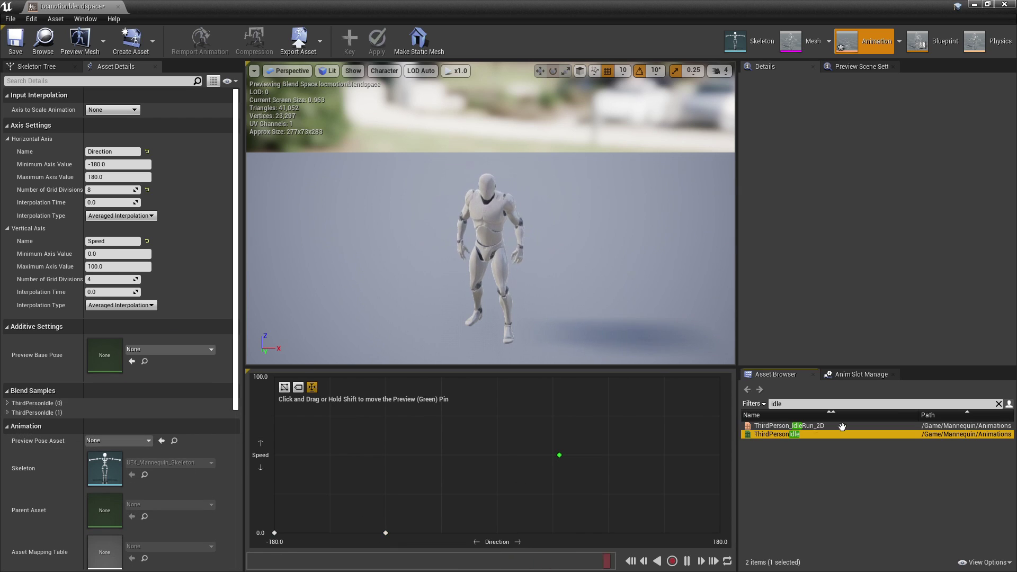
drag(774, 434, 507, 531)
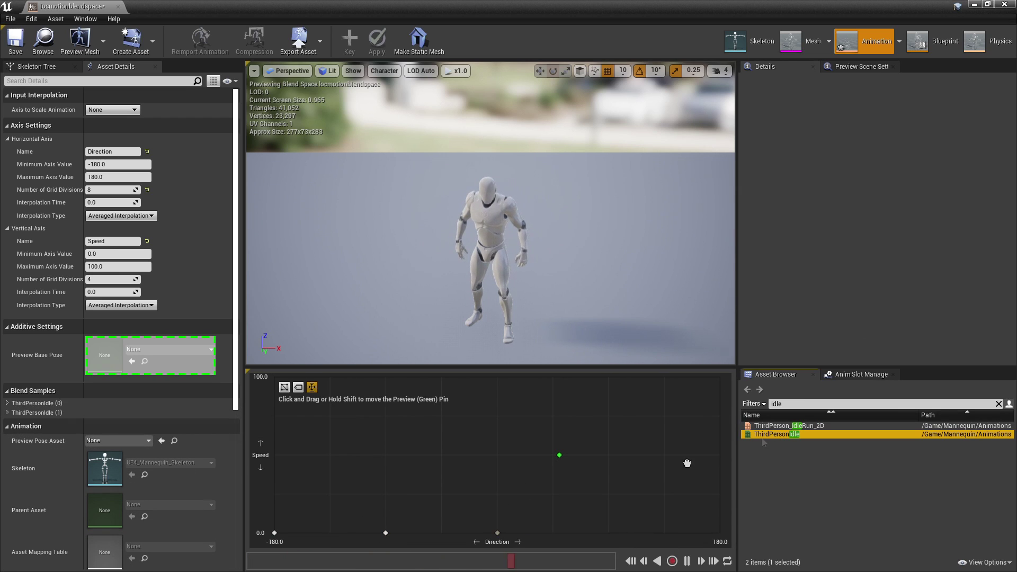
drag(774, 434, 609, 536)
drag(773, 434, 721, 528)
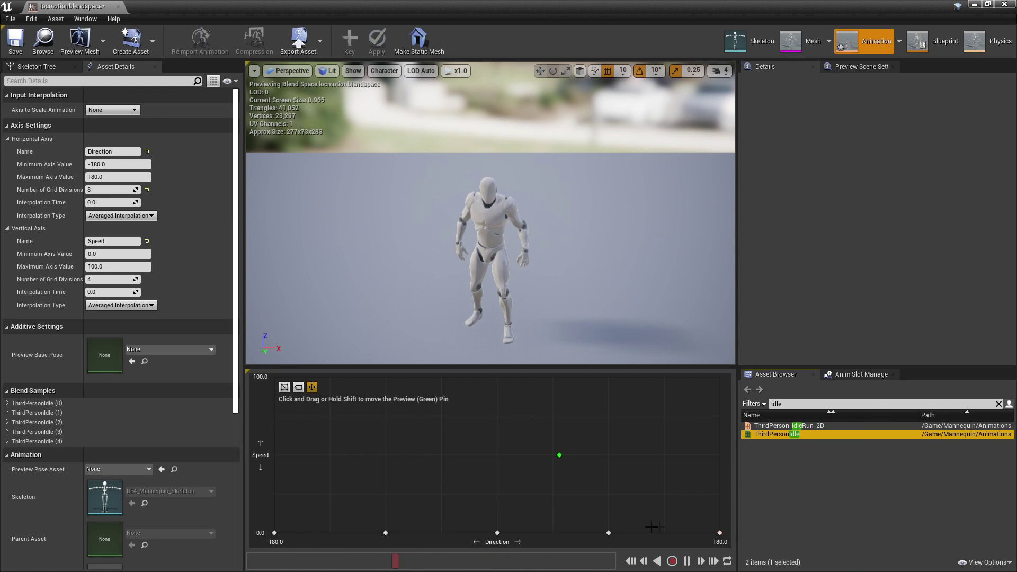
click(807, 405)
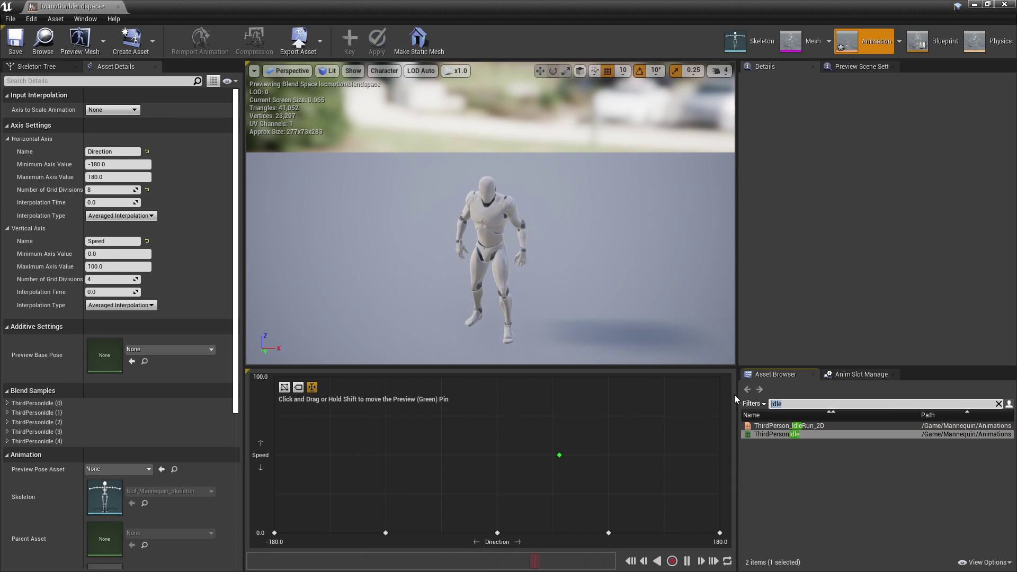
key(BackSpace)
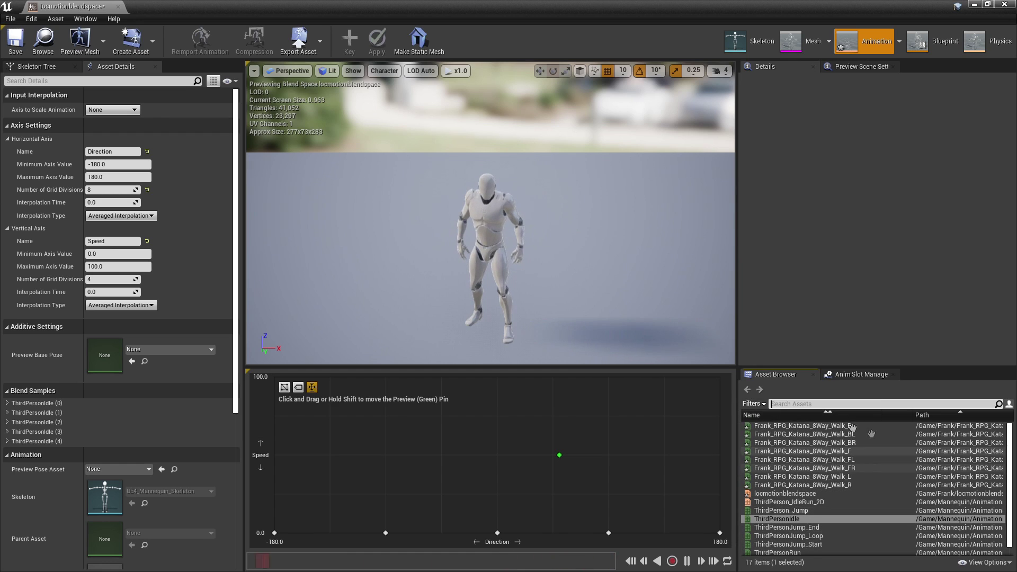
- Place the backward Walk_B sample at Direction -180 and 180 on the Speed 50 row
drag(833, 426, 275, 455)
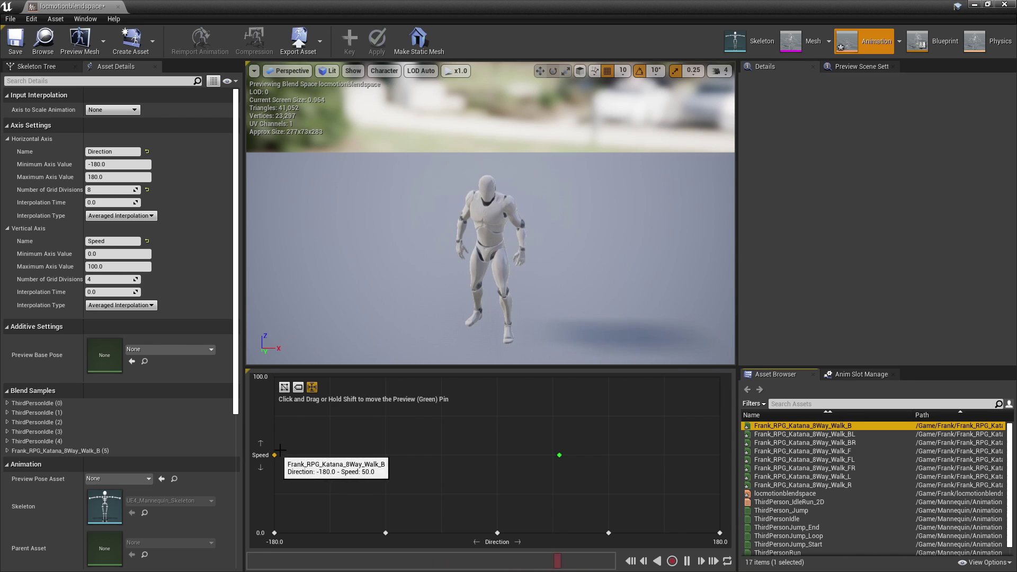
mouse_move(833, 426)
drag(834, 427, 721, 454)
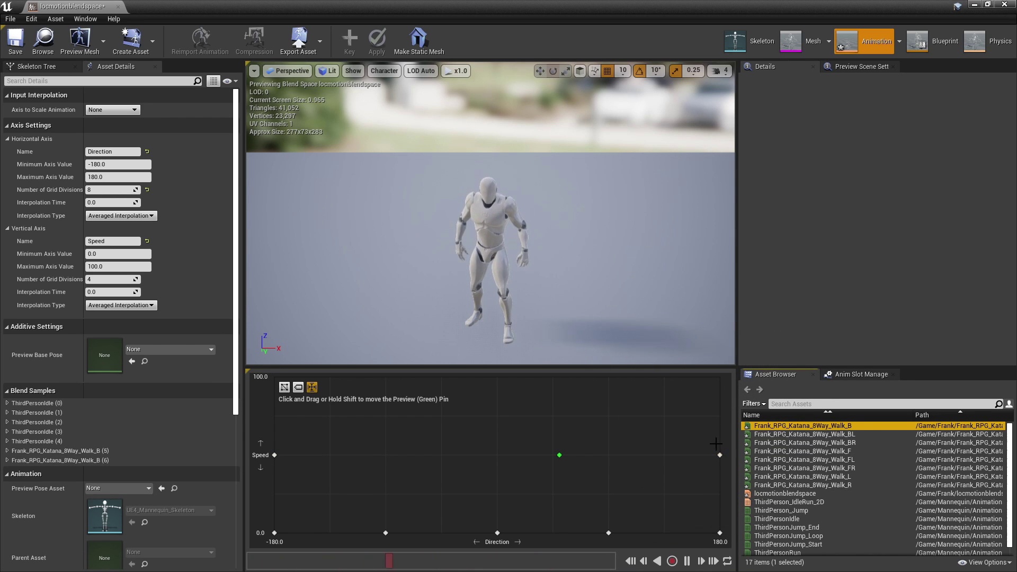
- Add Walk_F at Direction 0, plus Walk_FL, Walk_L at -90 and Walk_BL at -135, all at Speed 50
click(816, 406)
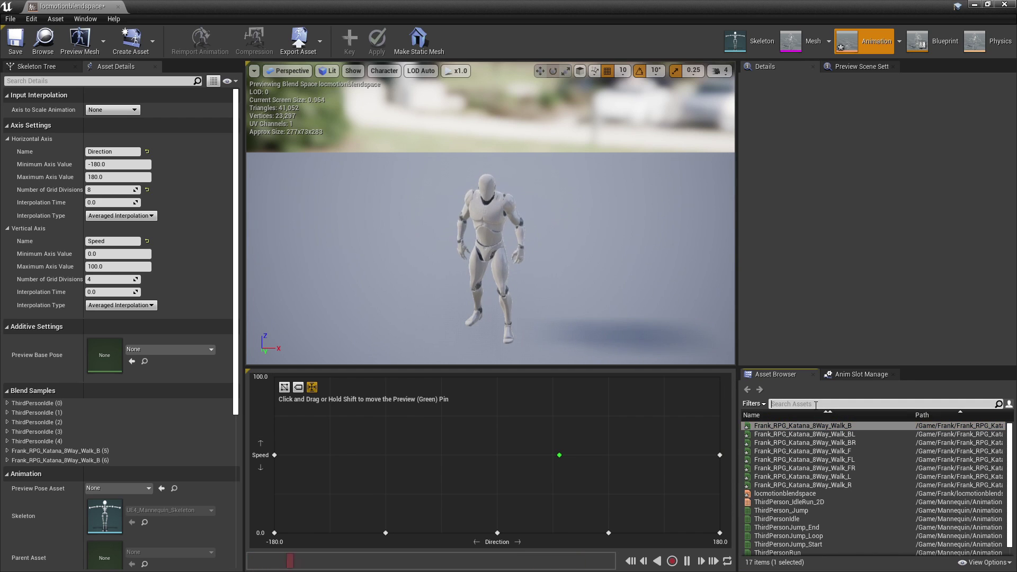
mouse_move(828, 496)
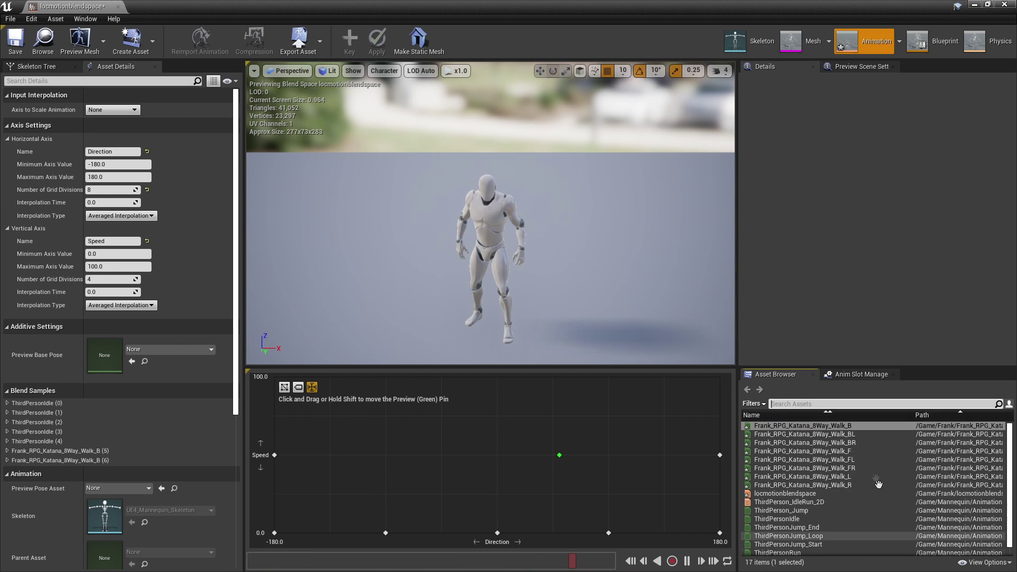
drag(811, 452, 498, 454)
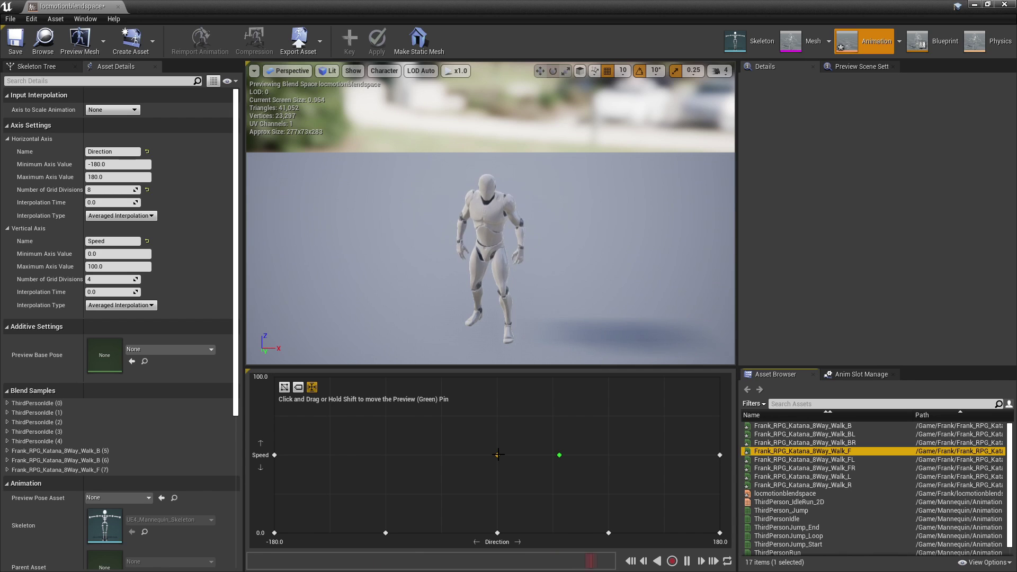
mouse_move(835, 462)
drag(835, 461, 442, 456)
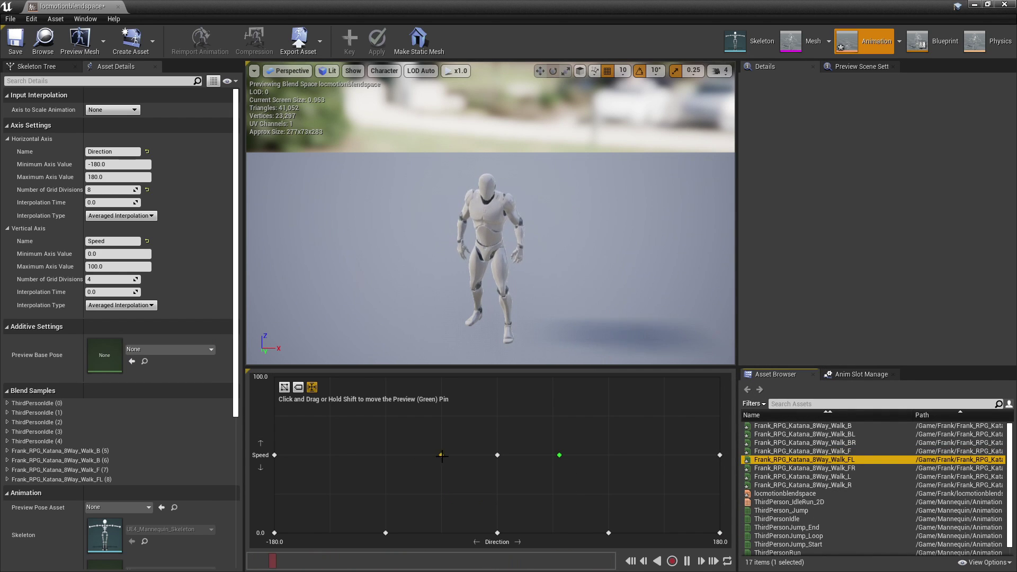
click(858, 477)
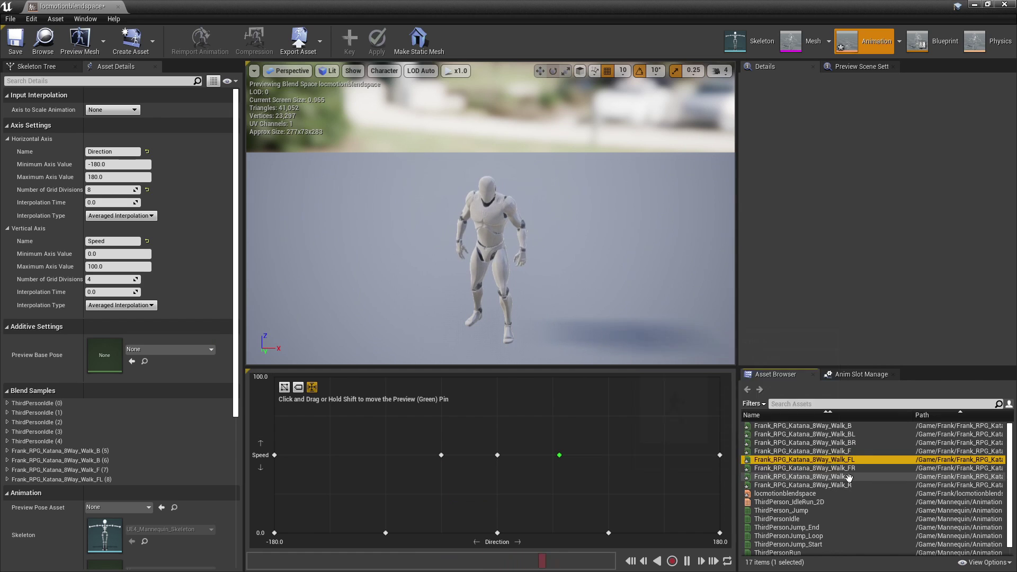
drag(791, 497, 386, 456)
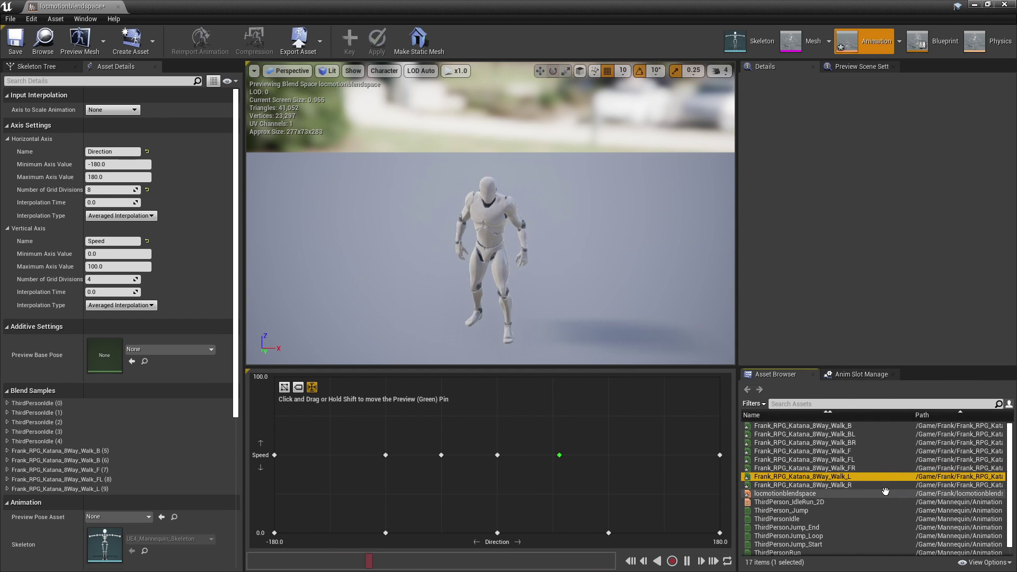
drag(805, 434, 330, 456)
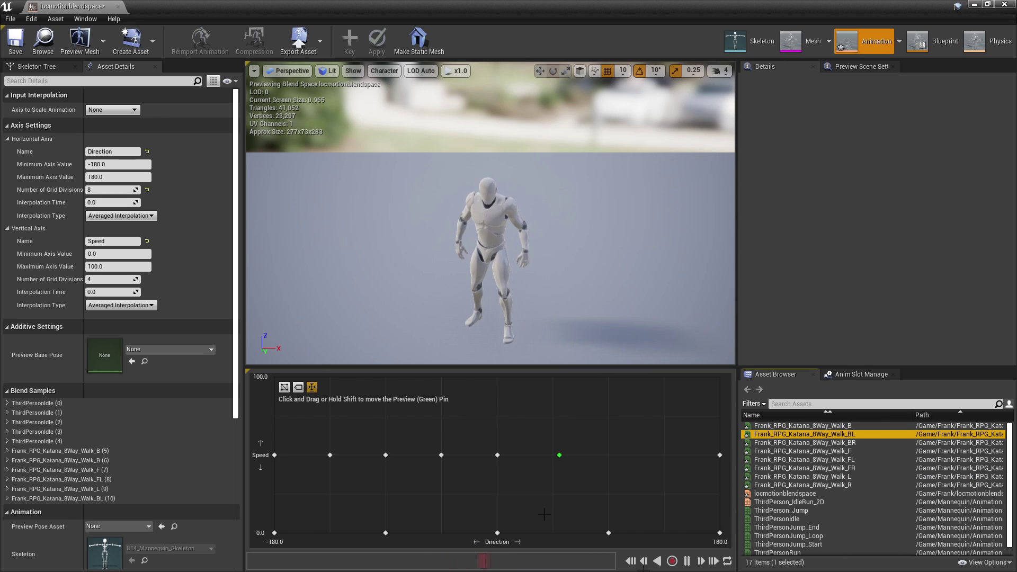
- Add Walk_FR at 45, Walk_R at 90 and Walk_BR at 135 on the Speed 50 row, then save the blend space
drag(860, 470, 556, 457)
click(803, 485)
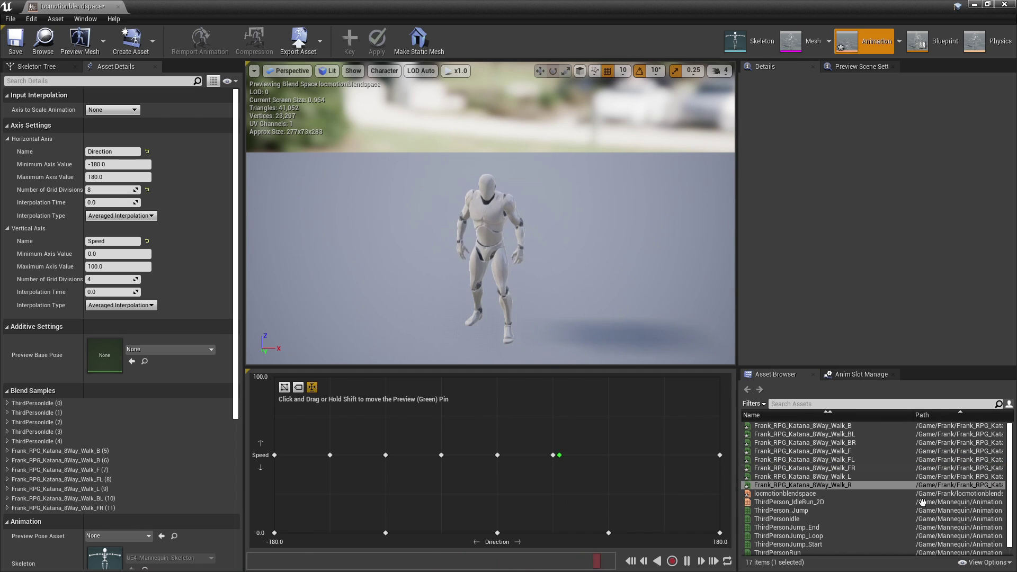
drag(874, 486, 612, 454)
click(857, 444)
drag(857, 444, 666, 455)
click(16, 39)
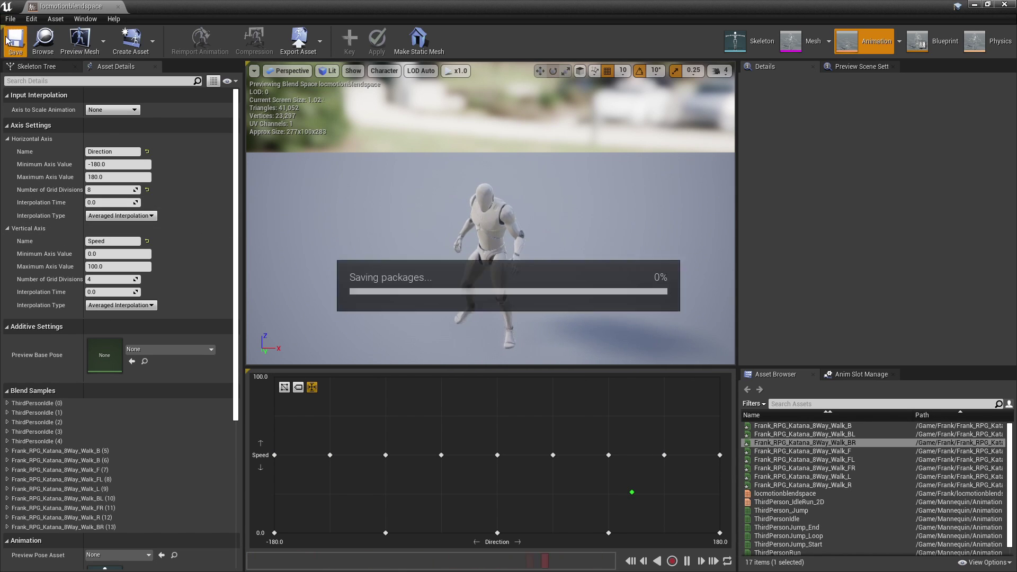
- Close the blend space editor and open ThirdPerson_AnimBP from Mannequin > Animations
click(973, 5)
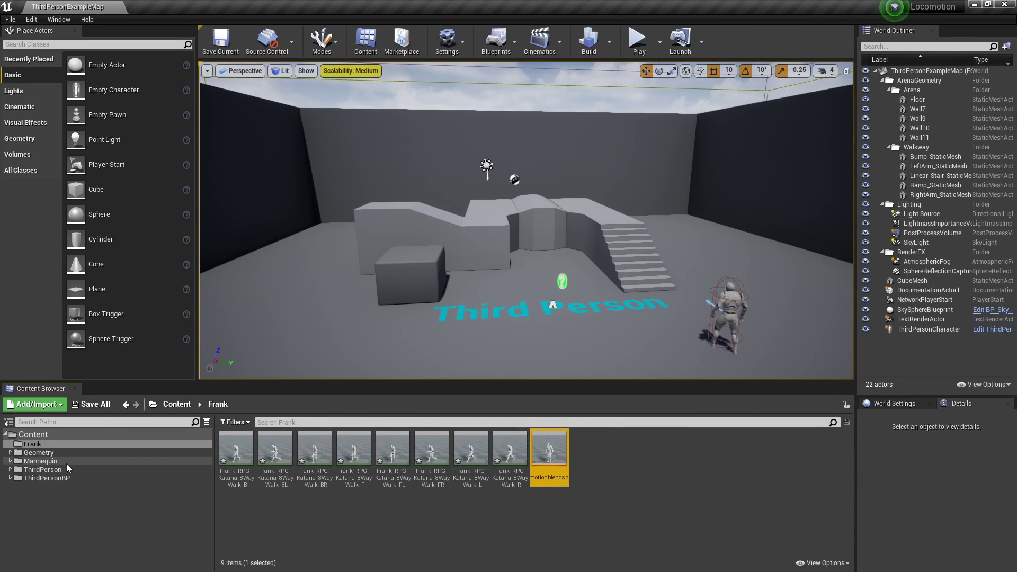
click(41, 461)
double_click(233, 456)
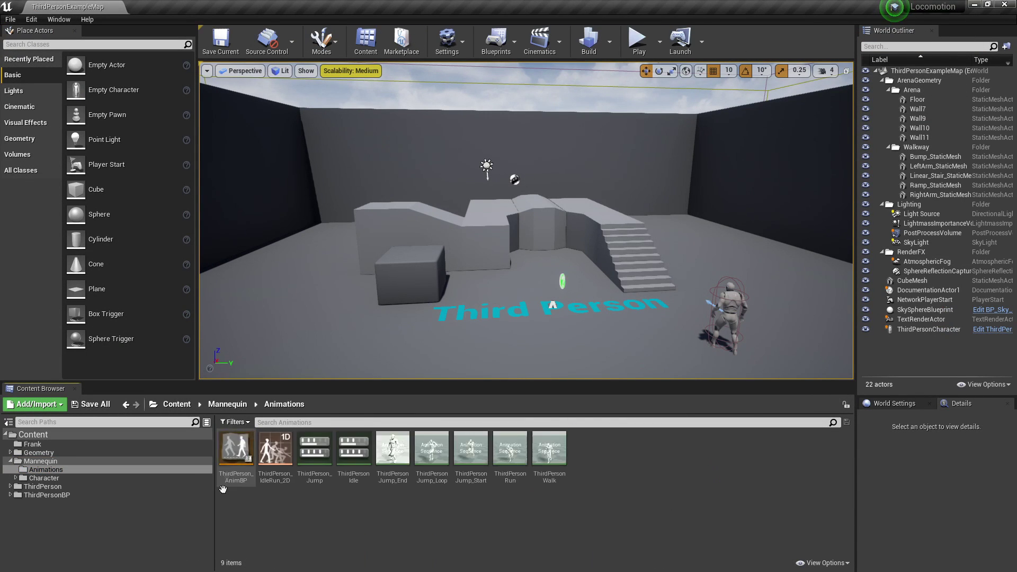
double_click(234, 457)
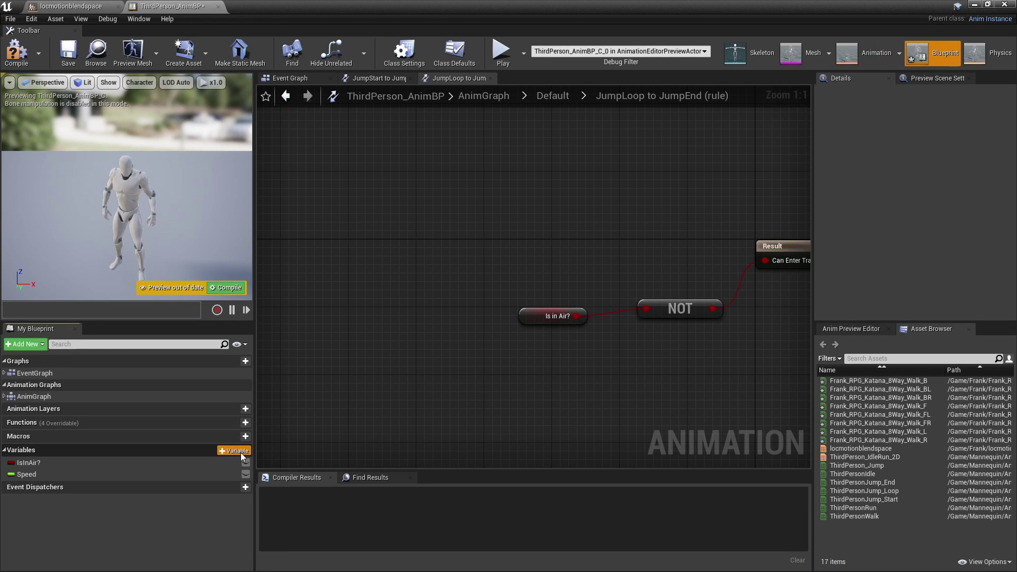
- Add a Float variable named direction to the anim blueprint
click(243, 451)
text(direction)
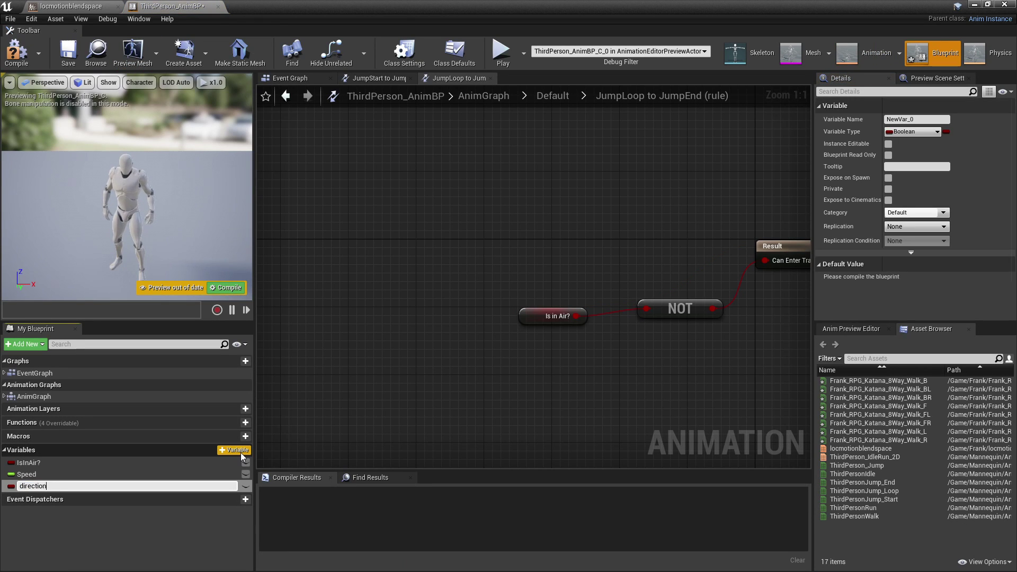
key(Return)
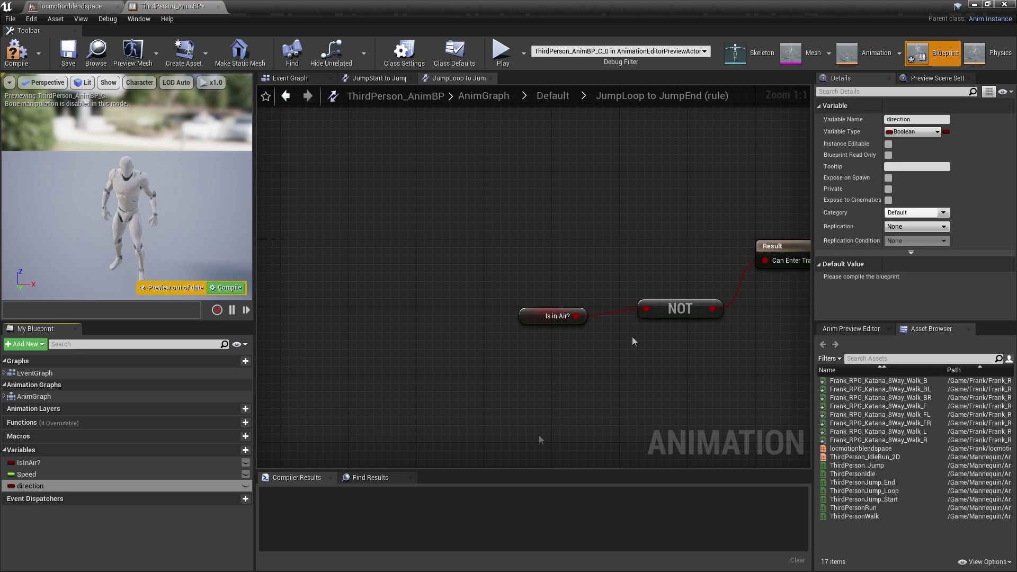
click(904, 133)
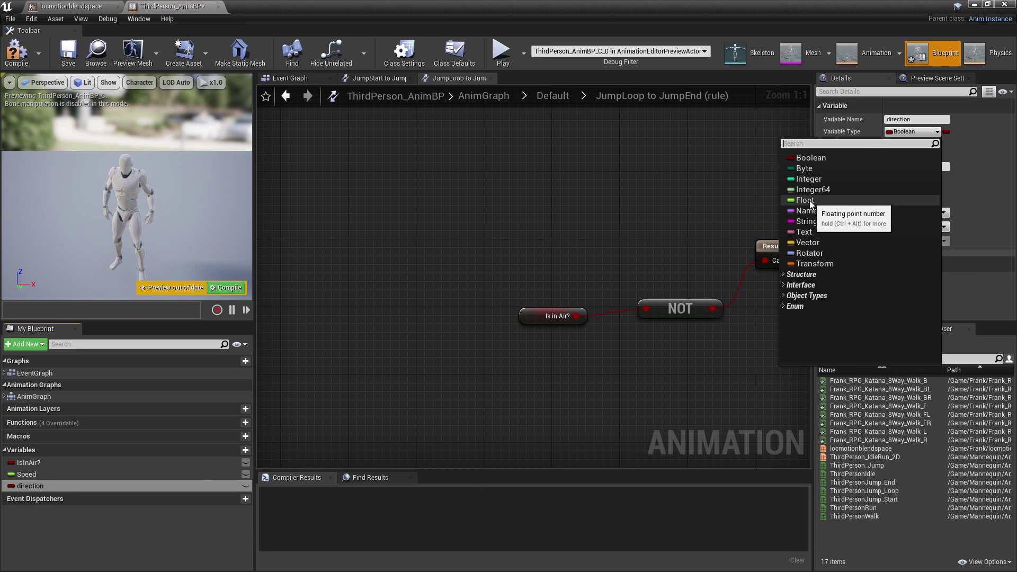
click(877, 202)
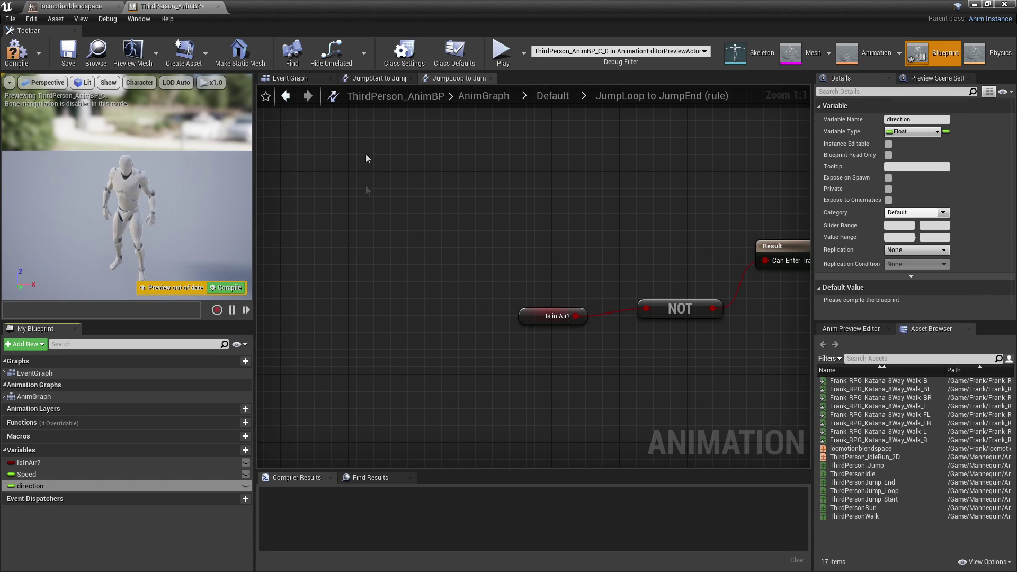
- Add a Try Get Pawn Owner node near the Setting Speed comment in the Event Graph
click(307, 78)
right_drag(302, 118, 447, 244)
scroll(448, 244, up, 2)
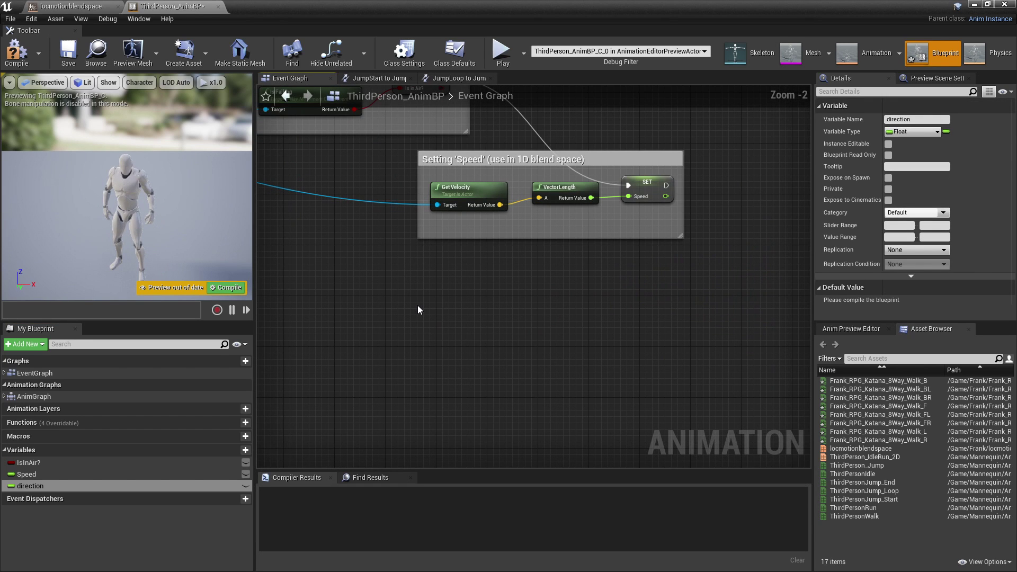
right_click(419, 308)
text(t)
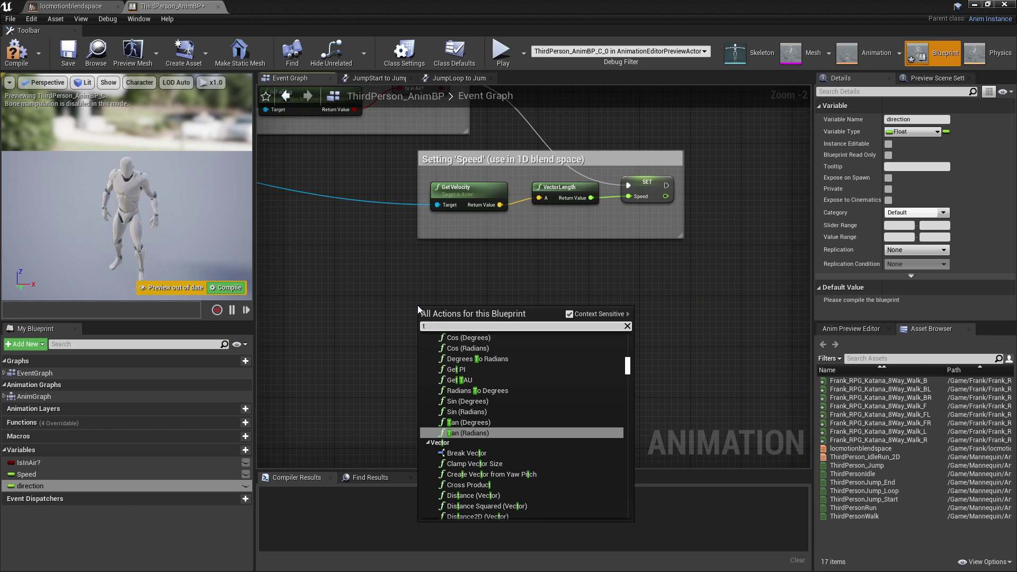
text(arget)
click(418, 306)
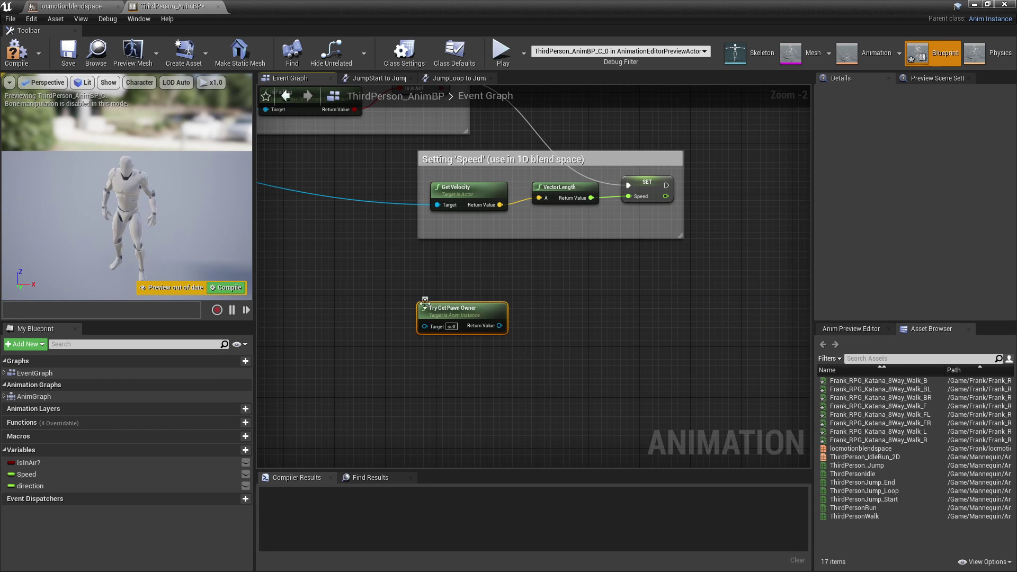
scroll(422, 313, up, 2)
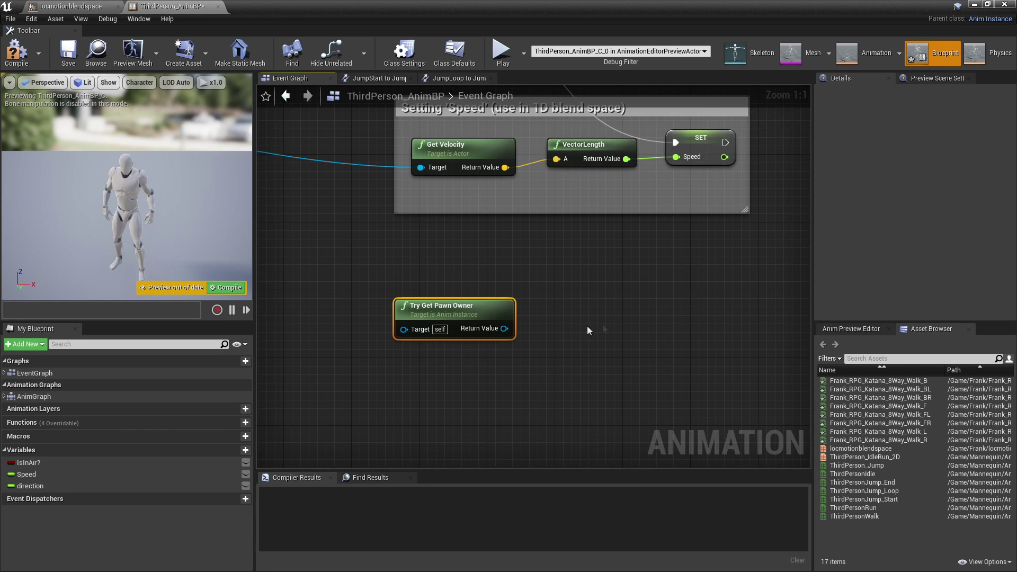
right_drag(610, 342, 479, 337)
- Connect new Get Velocity and GetActorRotation nodes to the Try Get Pawn Owner output
drag(378, 322, 468, 302)
text(get velo)
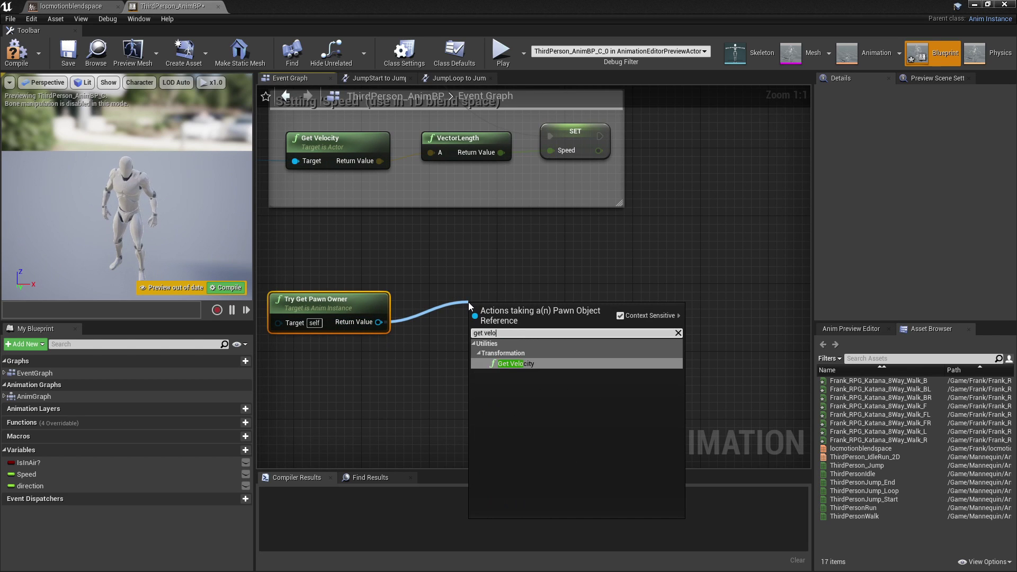
key(Return)
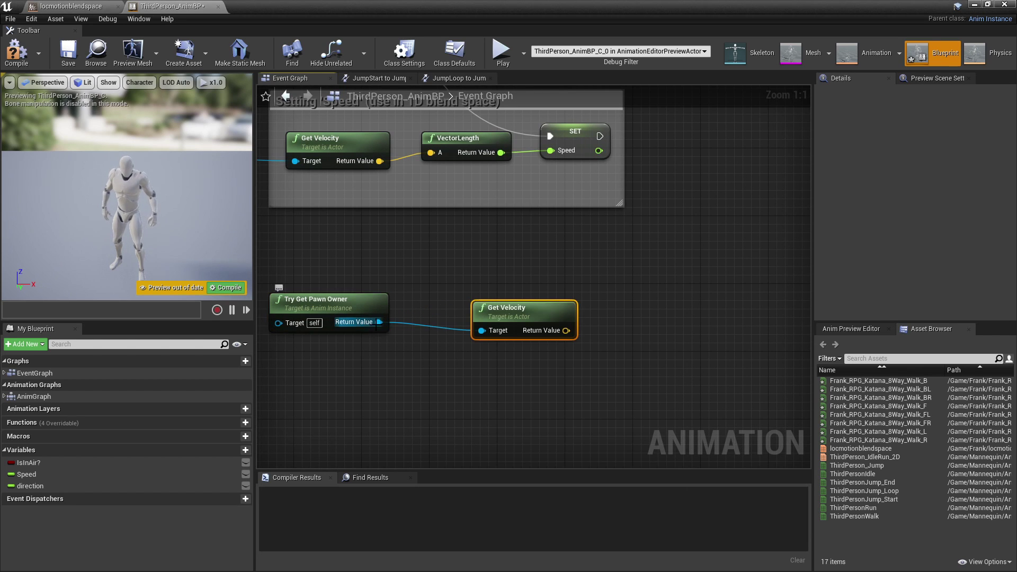
drag(379, 323, 427, 414)
text(ge)
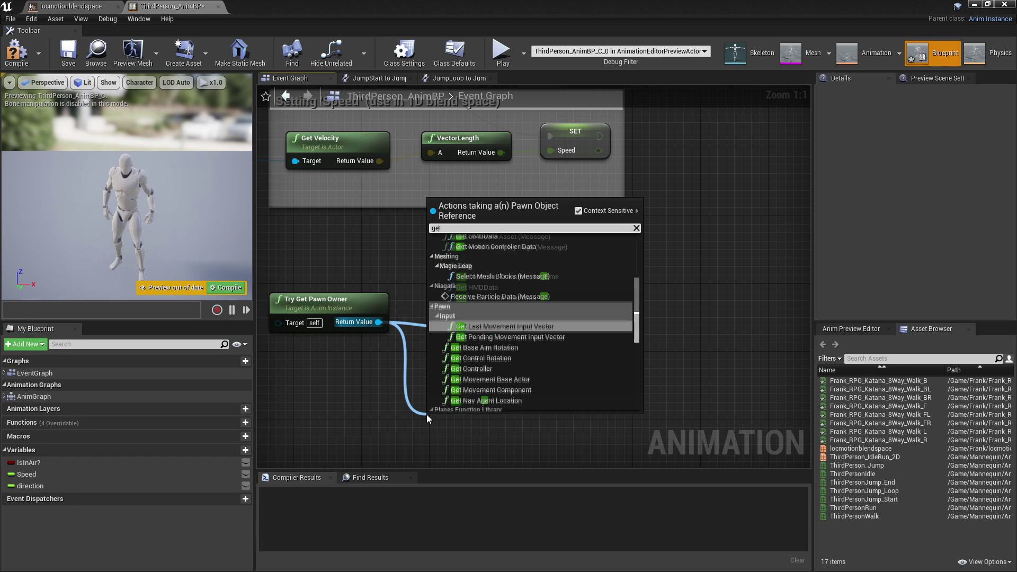
text(t actor rot)
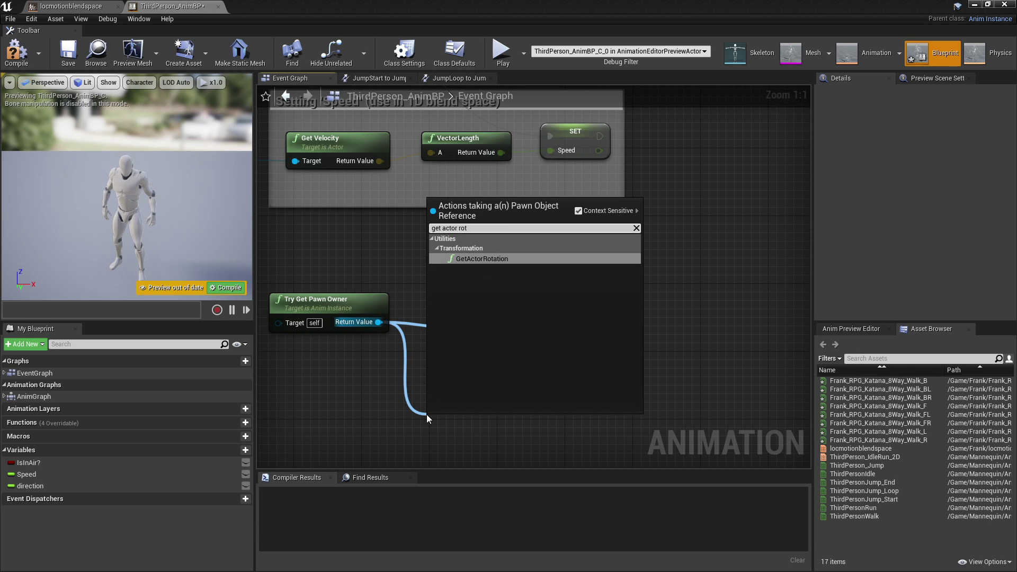
key(Return)
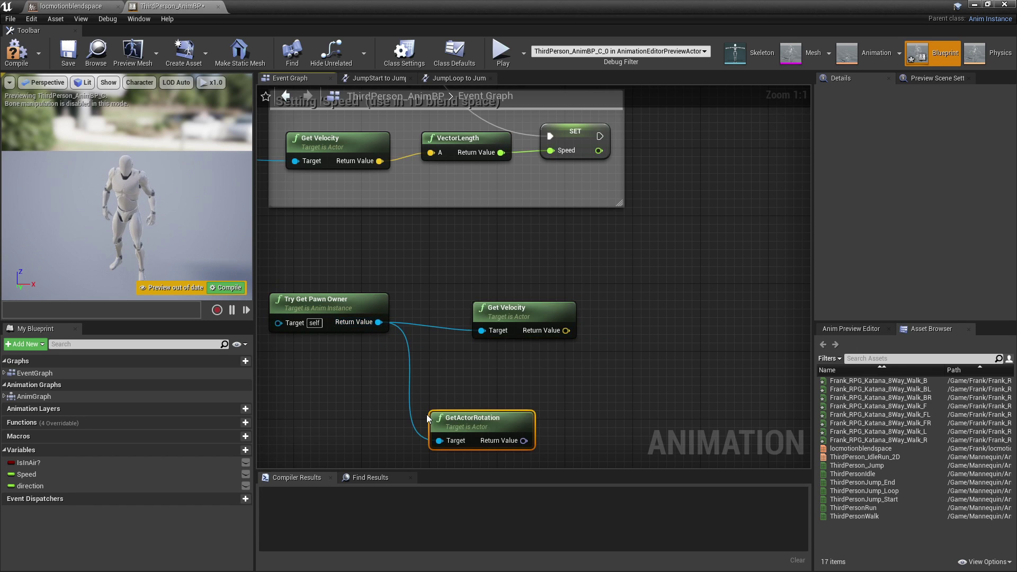
- Add a Calculate Direction node fed by Get Velocity and GetActorRotation as Base Rotation
right_click(564, 360)
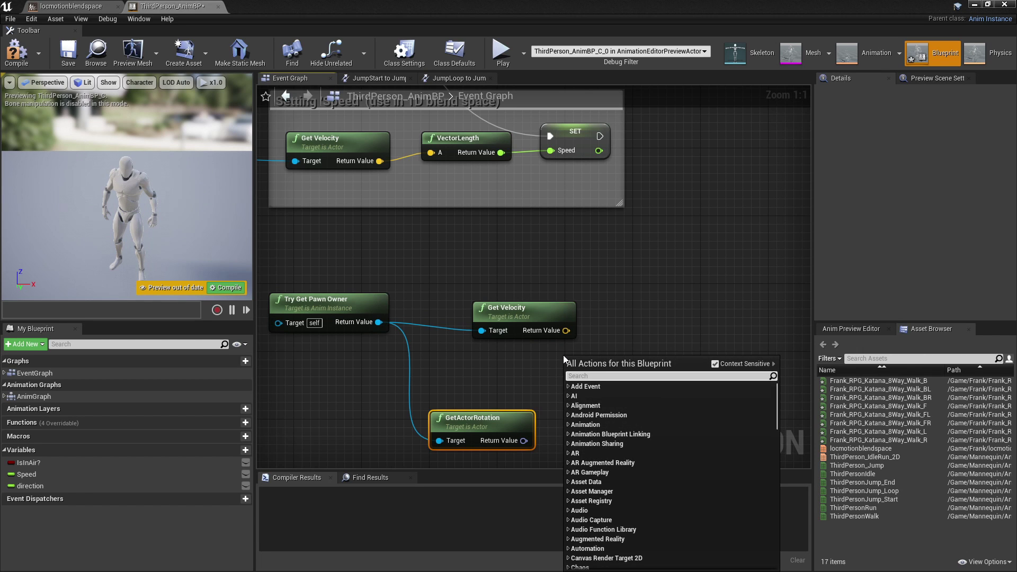
text(calculate direction)
key(Return)
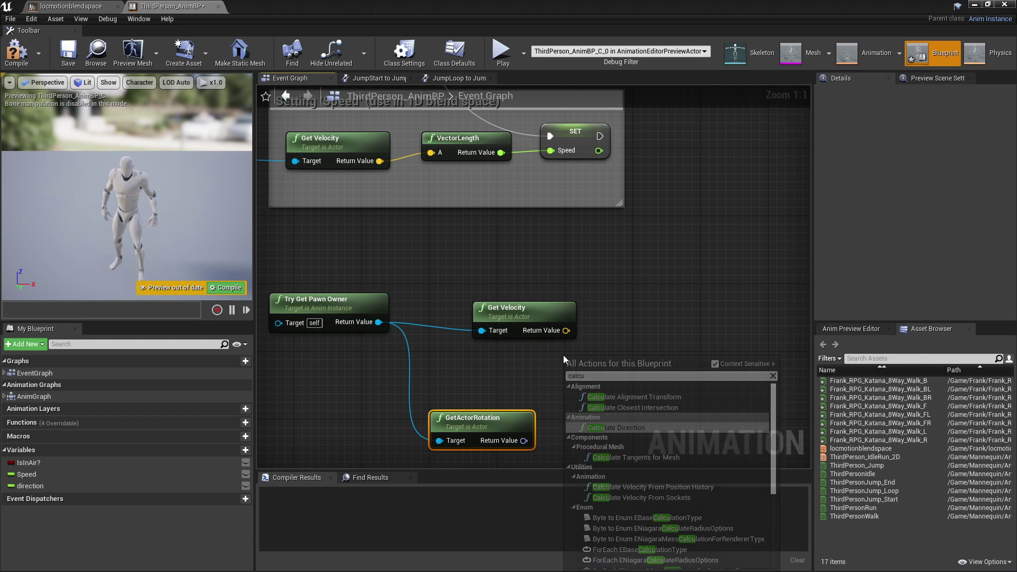
drag(566, 330, 592, 404)
drag(524, 441, 590, 414)
- Store Calculate Direction's result in a direction setter chained after the Speed setter, and compile
drag(30, 486, 689, 173)
click(707, 201)
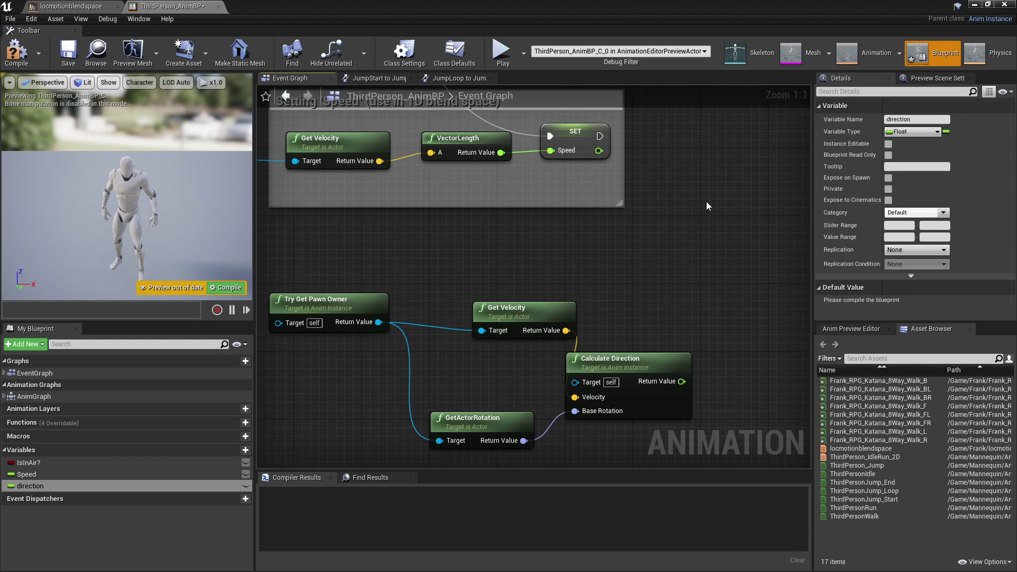
drag(682, 382, 708, 205)
drag(603, 133, 695, 187)
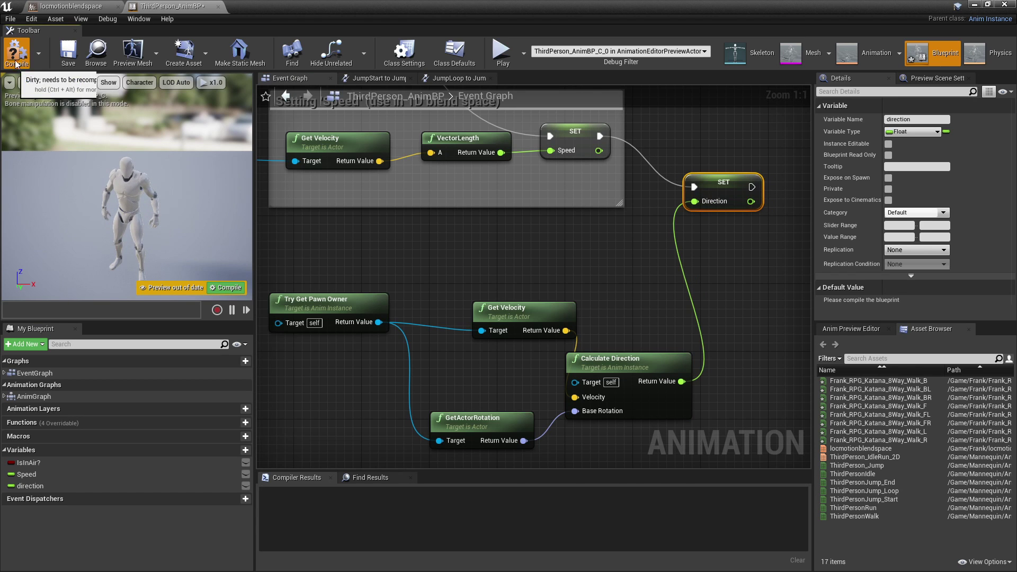
click(15, 62)
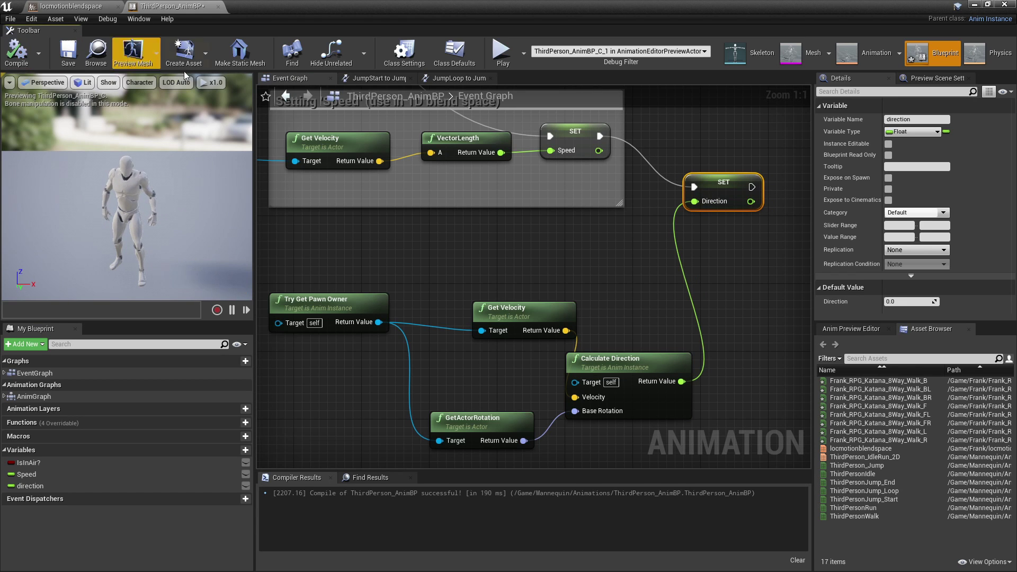
- In the Default state machine's Idle/Run state, delete the old ThirdPerson_IdleRun_2D blendspace node
click(371, 81)
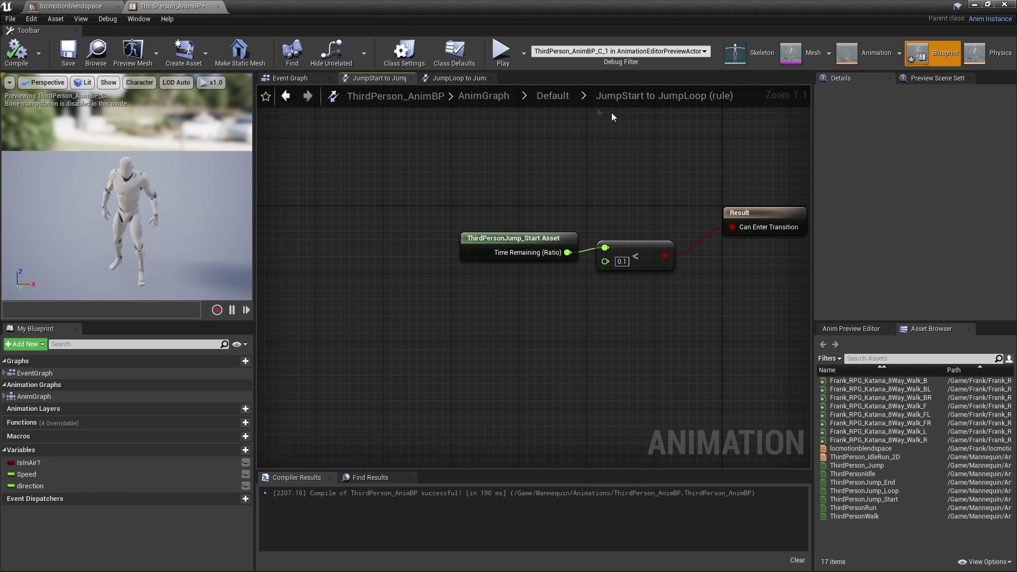
click(553, 96)
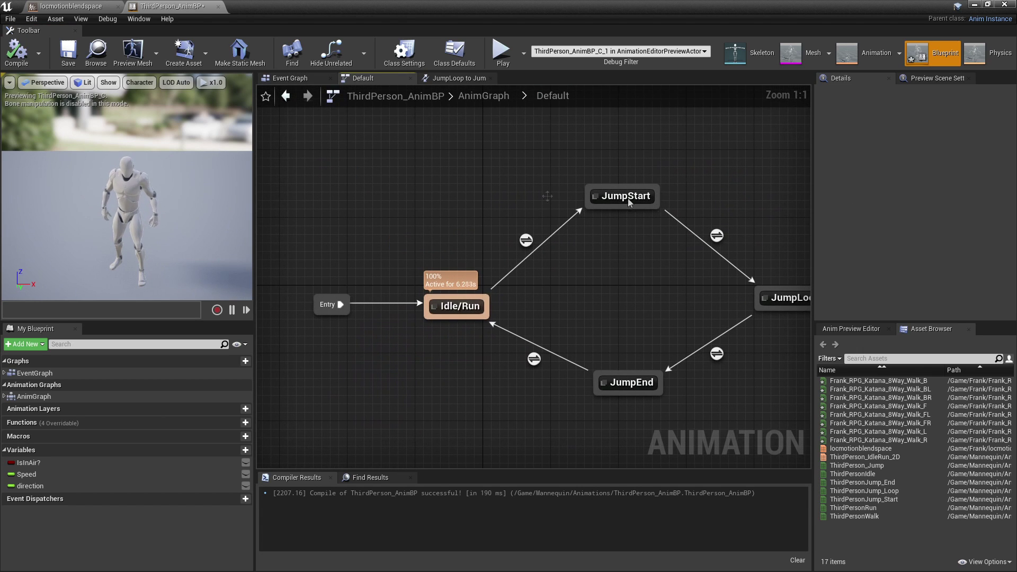
double_click(449, 307)
drag(529, 205, 548, 321)
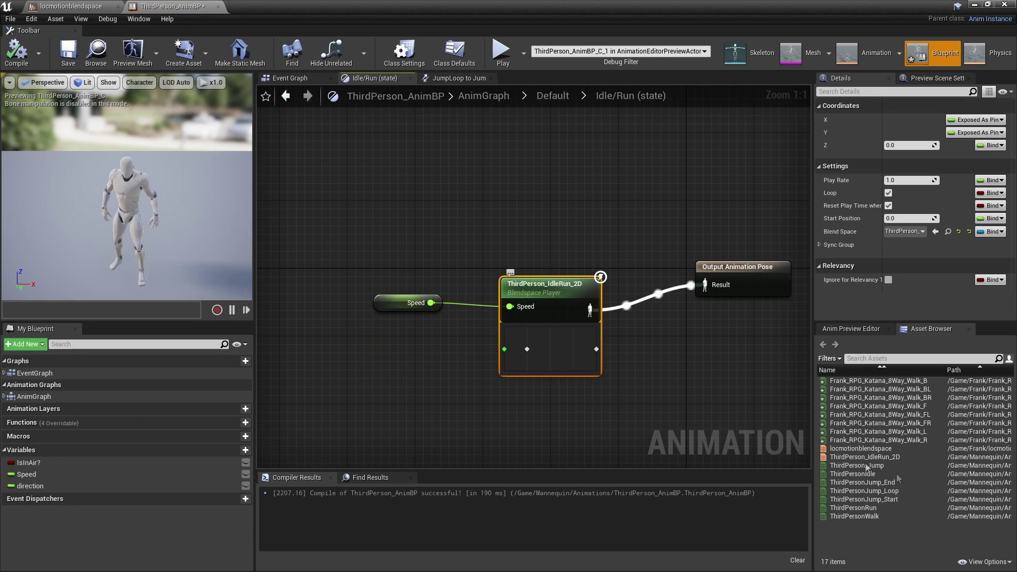
key(Delete)
- Add a locmotionblendspace player driven by Speed and direction into Output Animation Pose, then compile and minimize
drag(870, 448, 514, 287)
click(495, 319)
drag(431, 303, 524, 319)
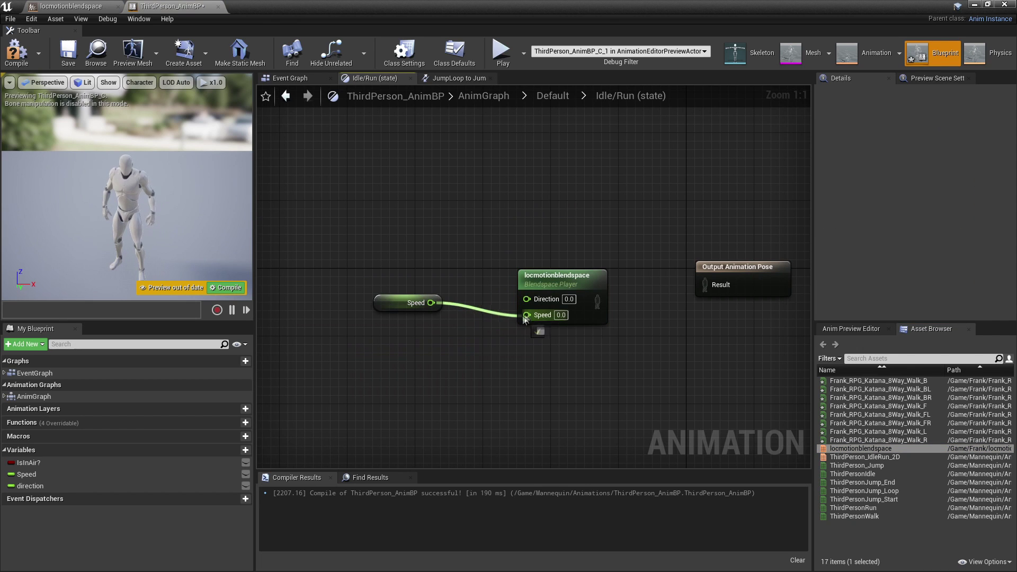
drag(30, 486, 391, 222)
click(430, 239)
drag(448, 234, 535, 300)
drag(598, 302, 722, 290)
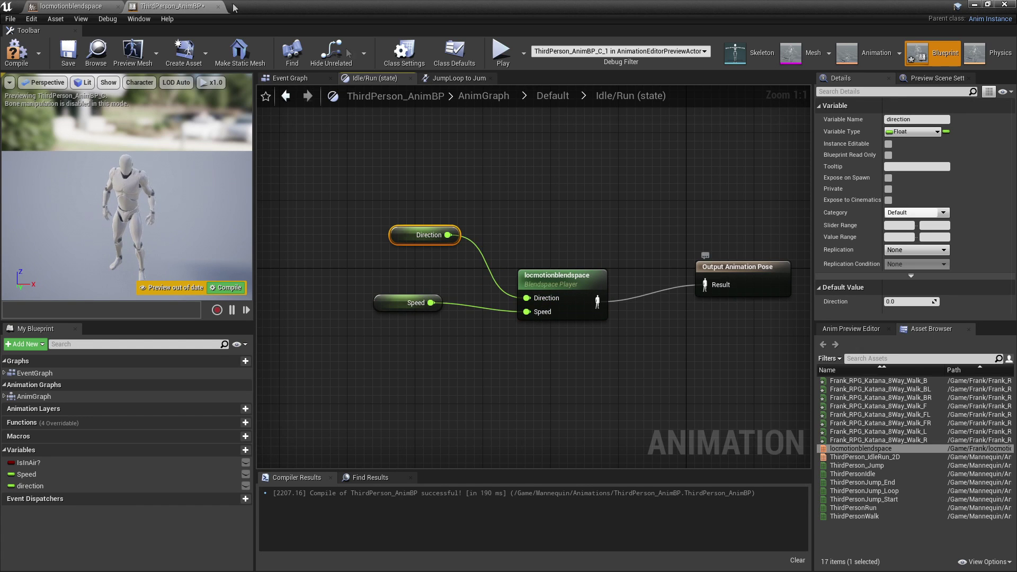
click(21, 57)
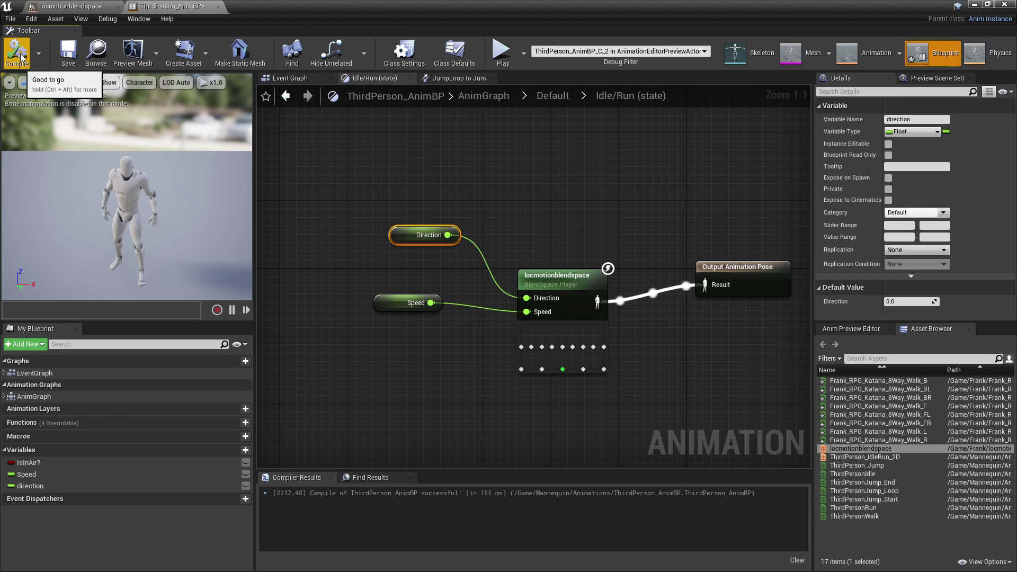
click(974, 6)
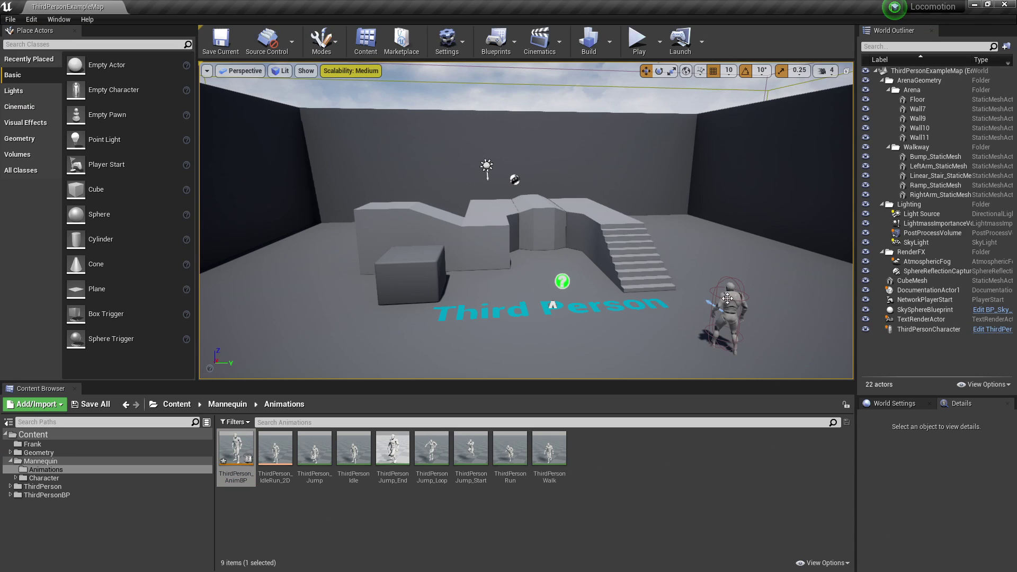
- In ThirdPersonCharacter's Character Movement, disable Orient Rotation to Movement, enable Use Controller Desired Rotation, and compile
click(727, 298)
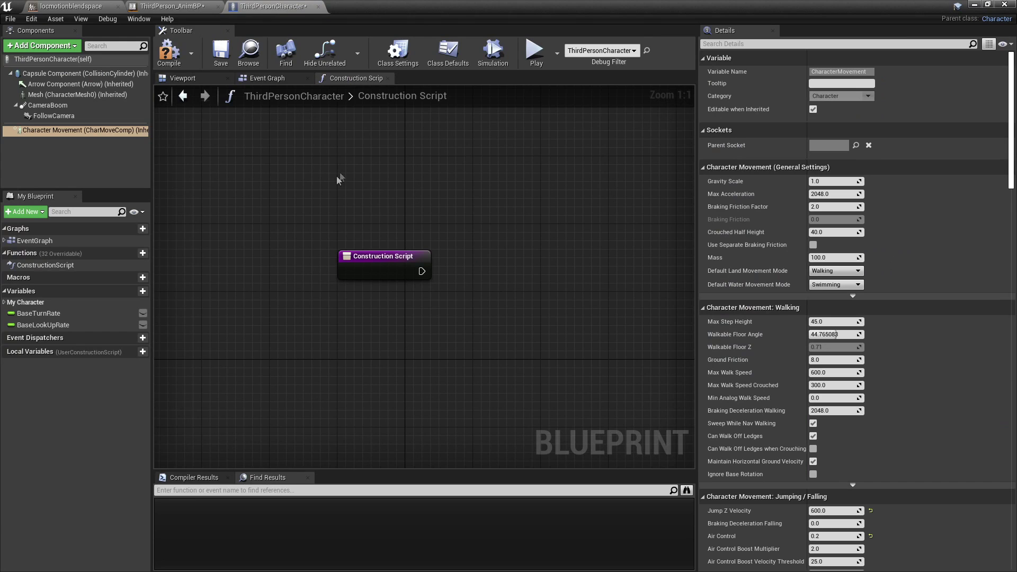
click(183, 78)
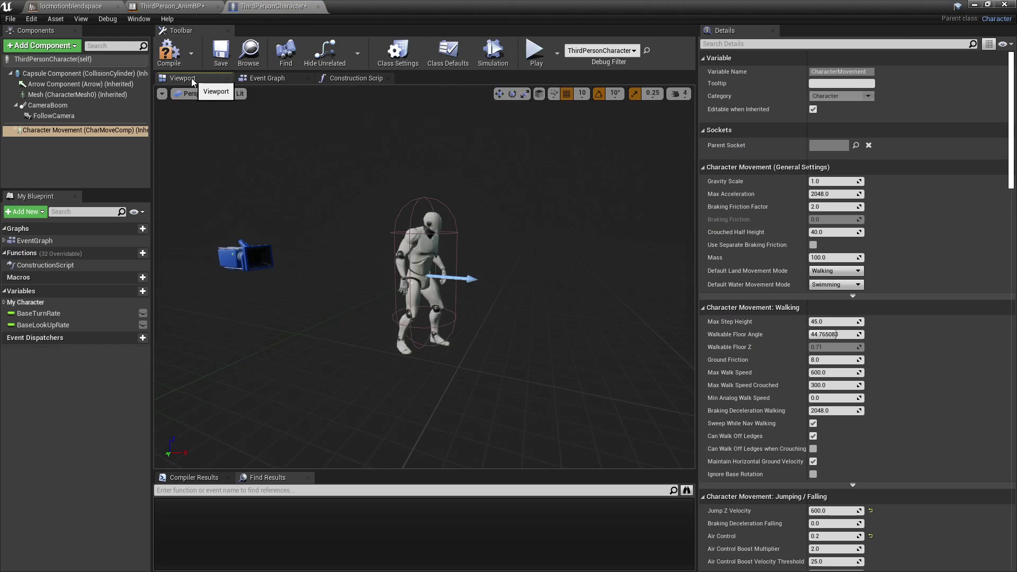
click(59, 131)
click(723, 44)
text(rot)
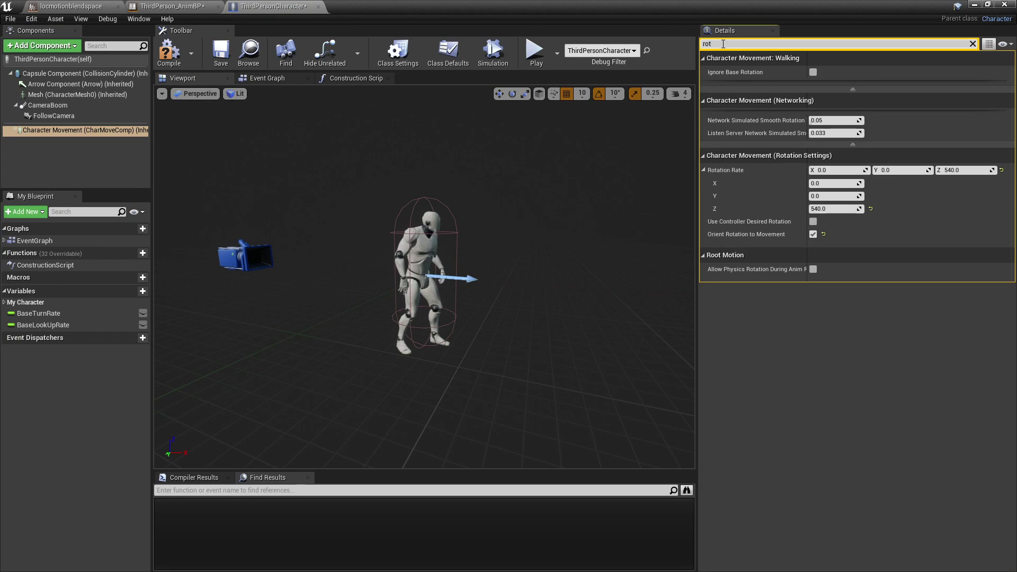
click(814, 234)
click(813, 221)
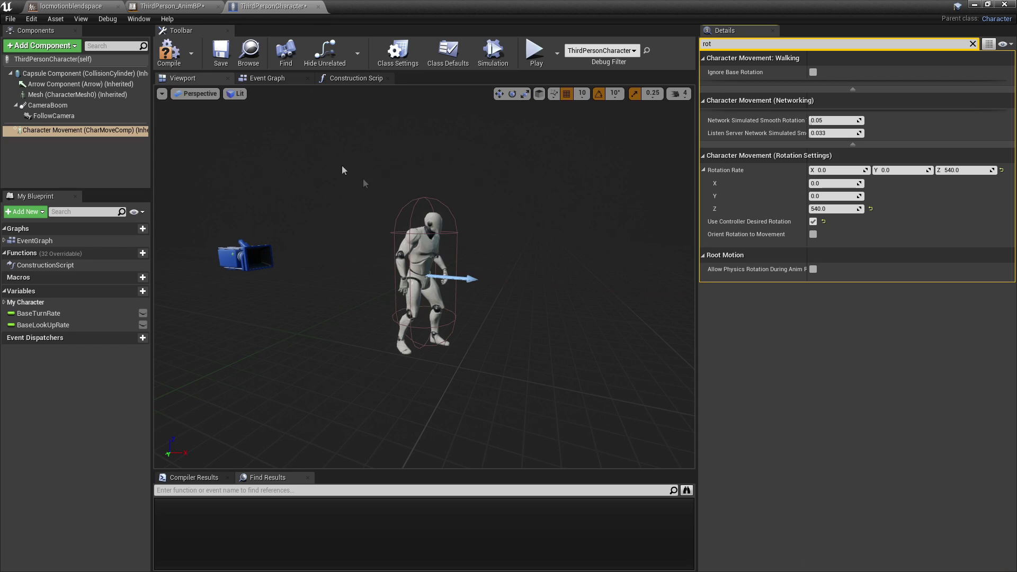
click(169, 53)
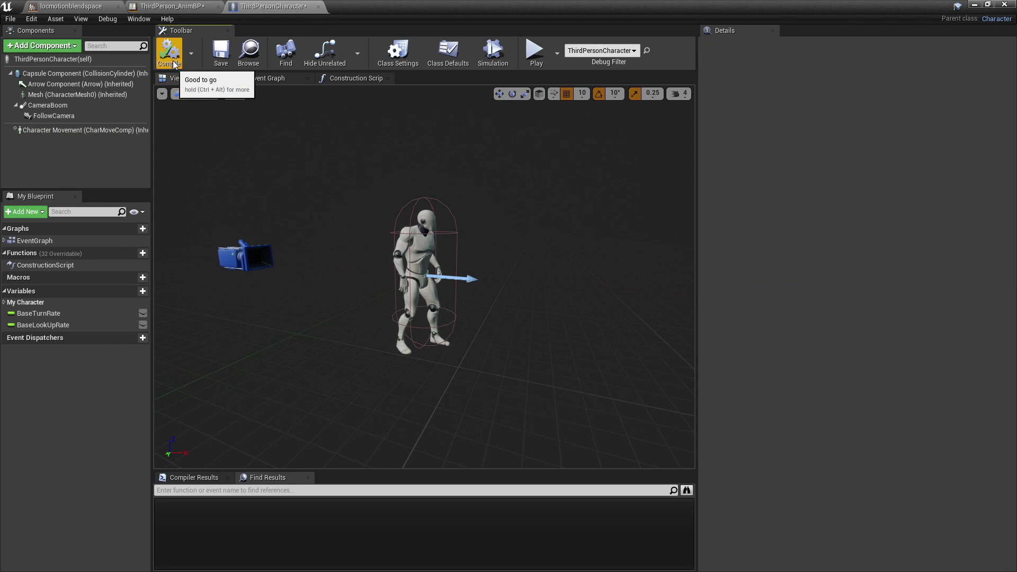
click(974, 4)
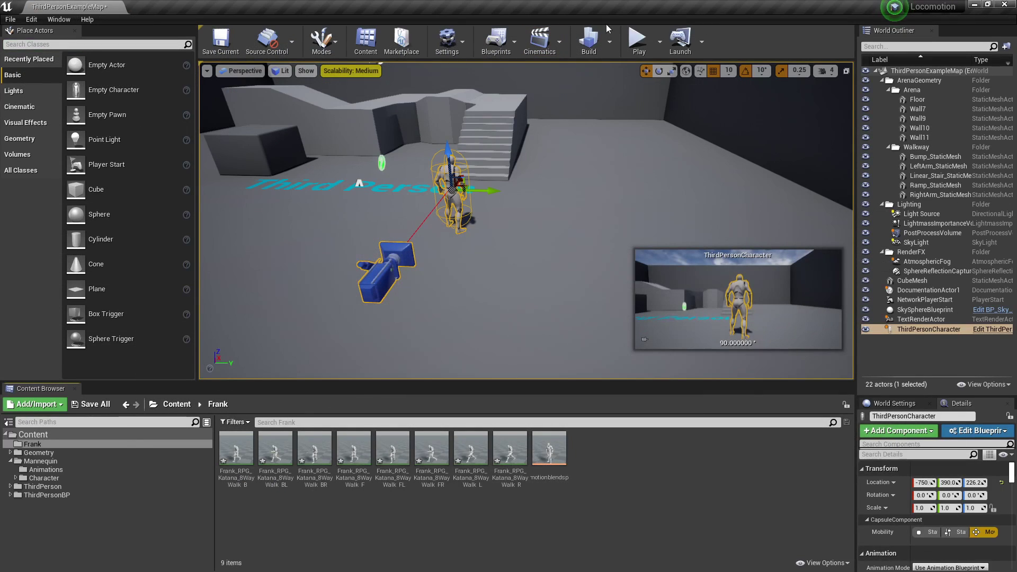
key(alt+p)
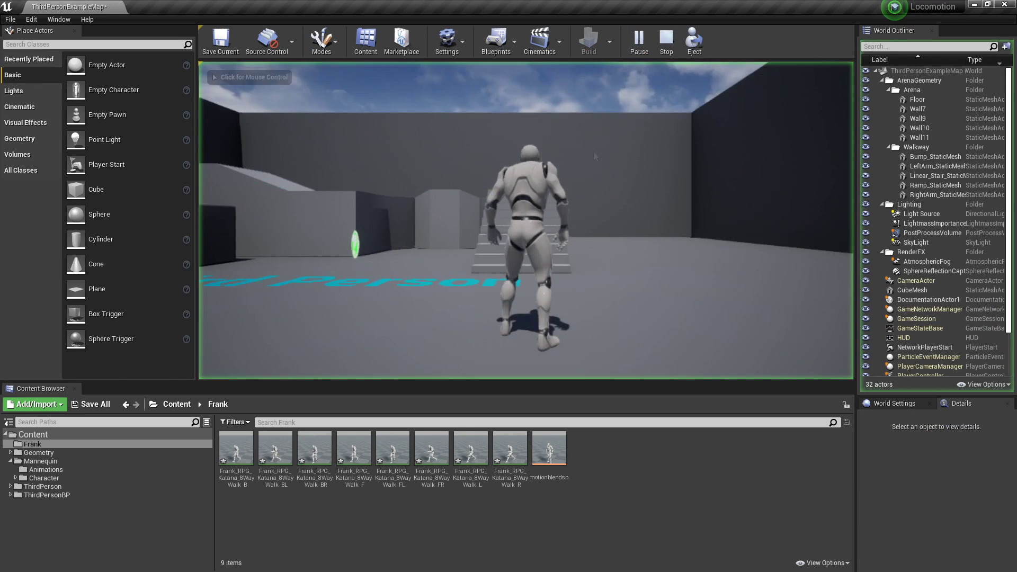
key(w)
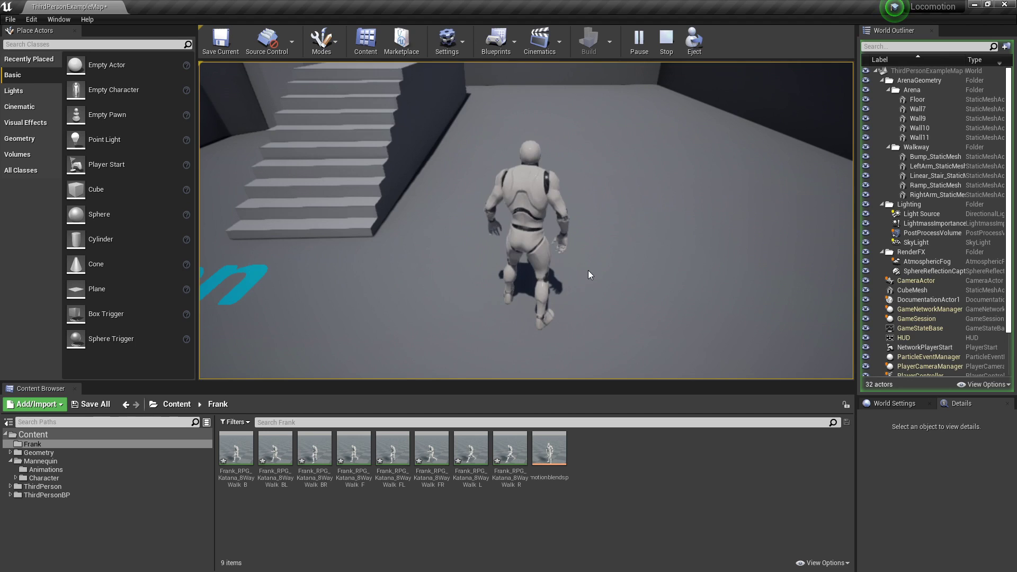
key(Escape)
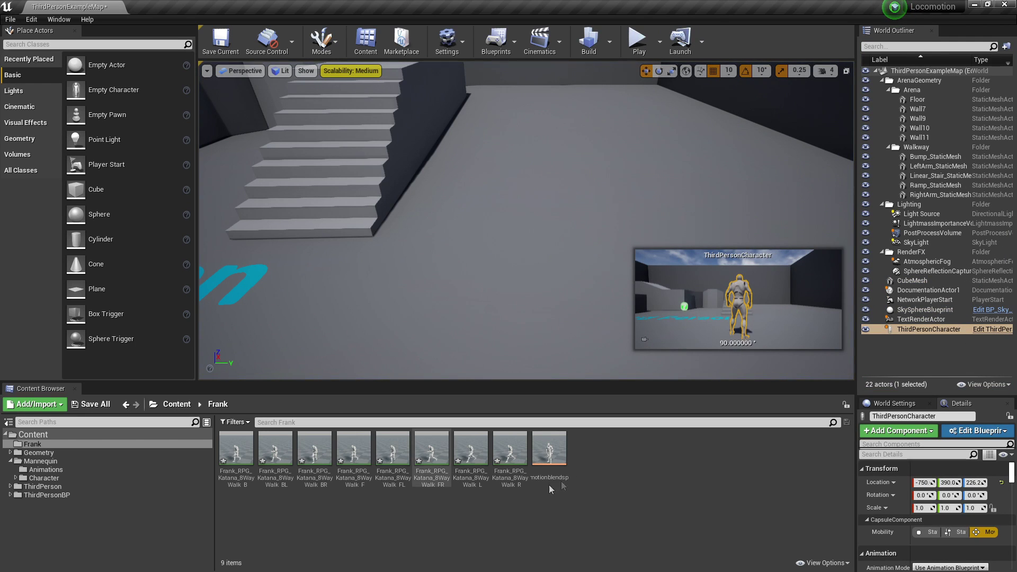
- Set locmotionblendspace's Target Weight Interpolation to 4.0 and save the blendspace
click(555, 454)
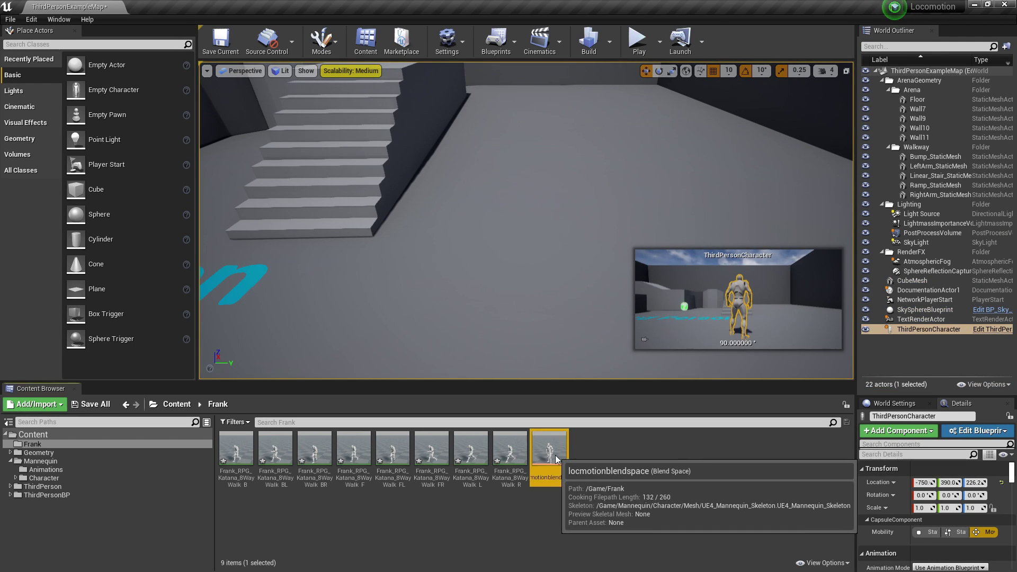
double_click(554, 455)
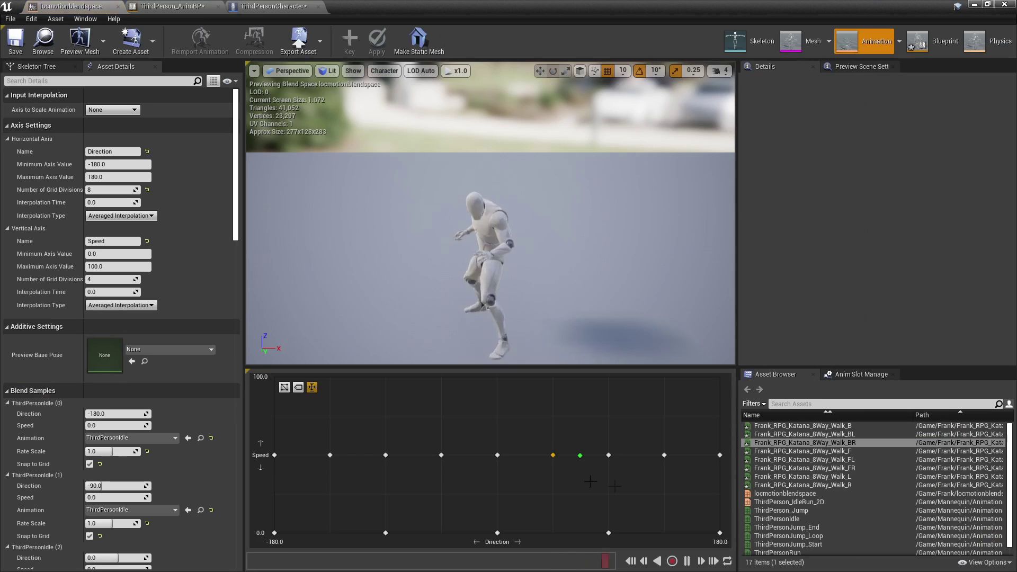
click(96, 81)
text(targe)
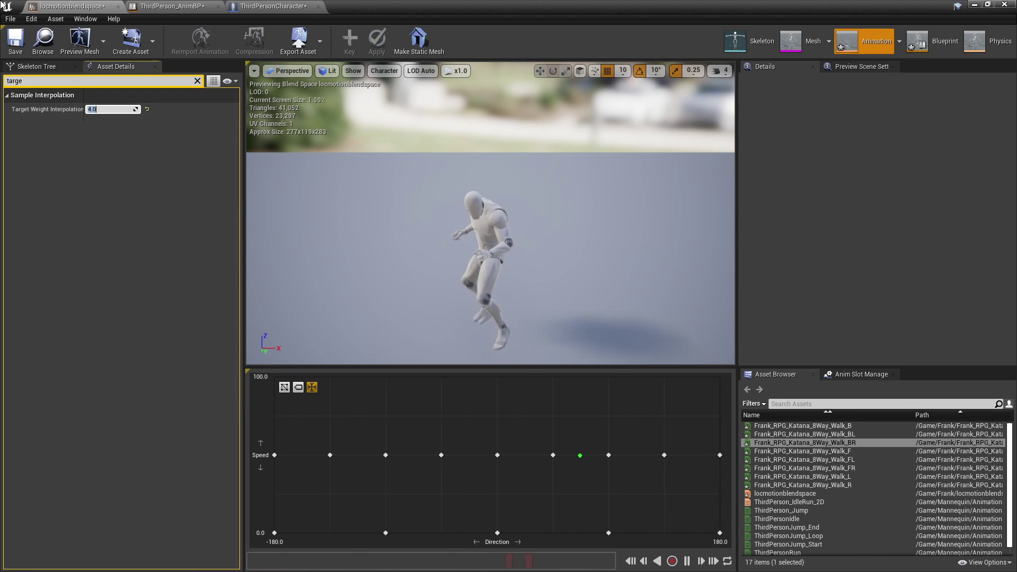
click(17, 51)
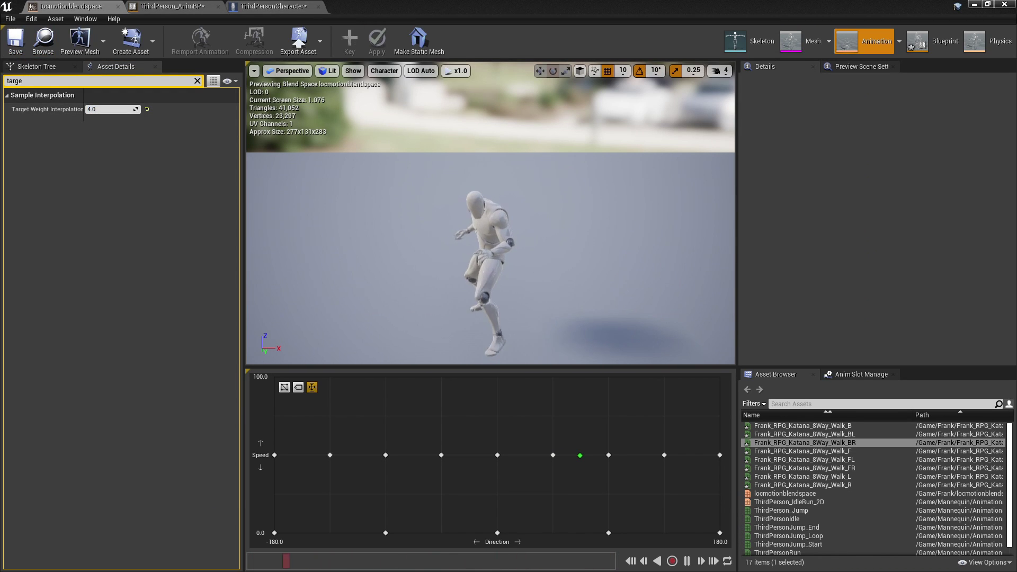
click(975, 4)
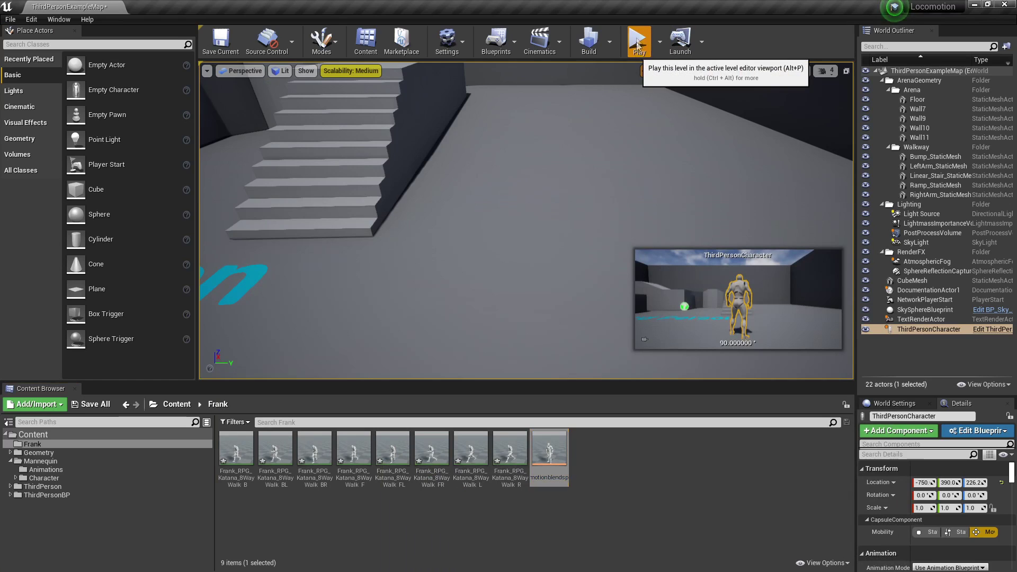
- Play the level and walk the character forward while turning right and left
click(637, 42)
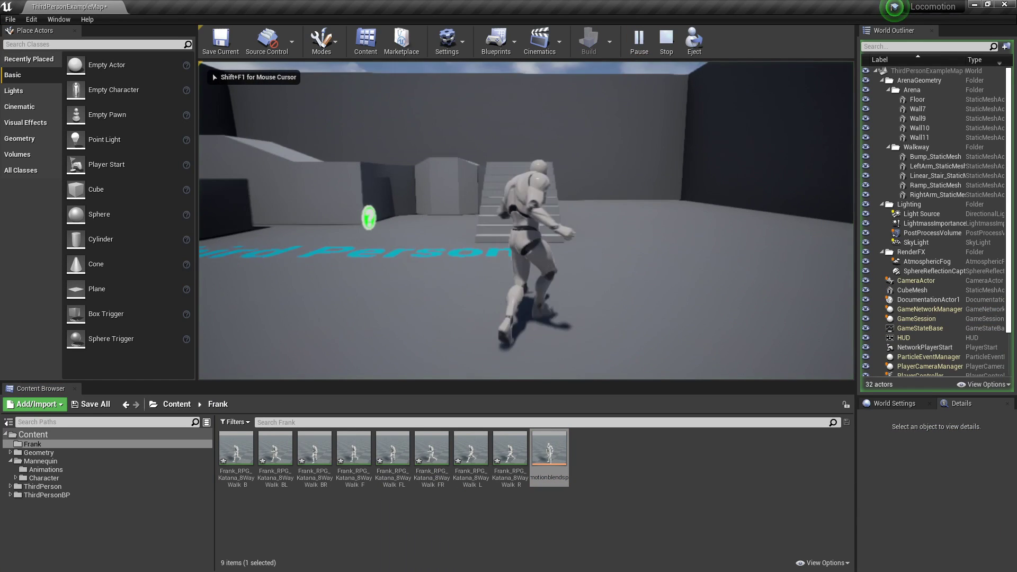
key(w)
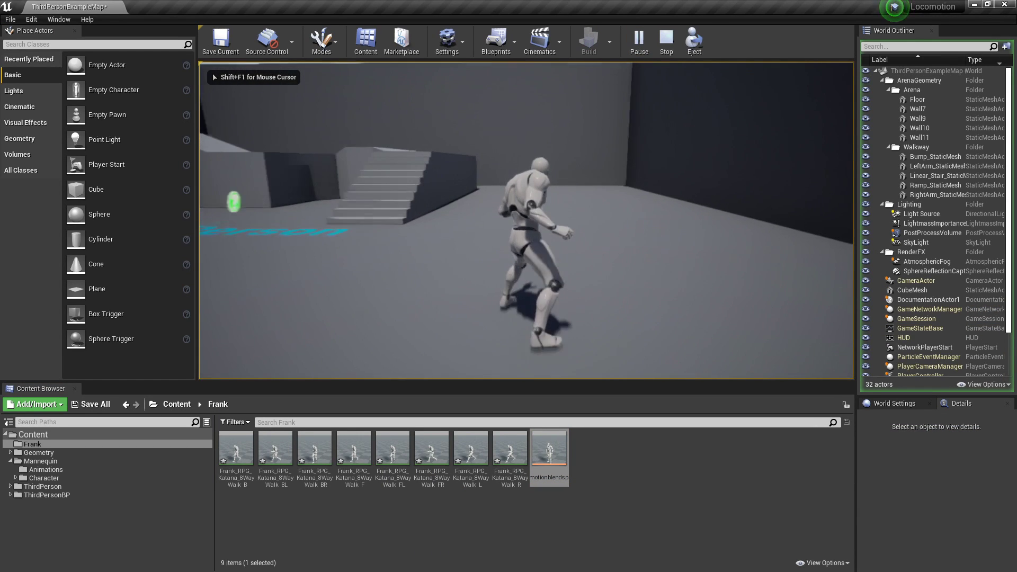
key(w)
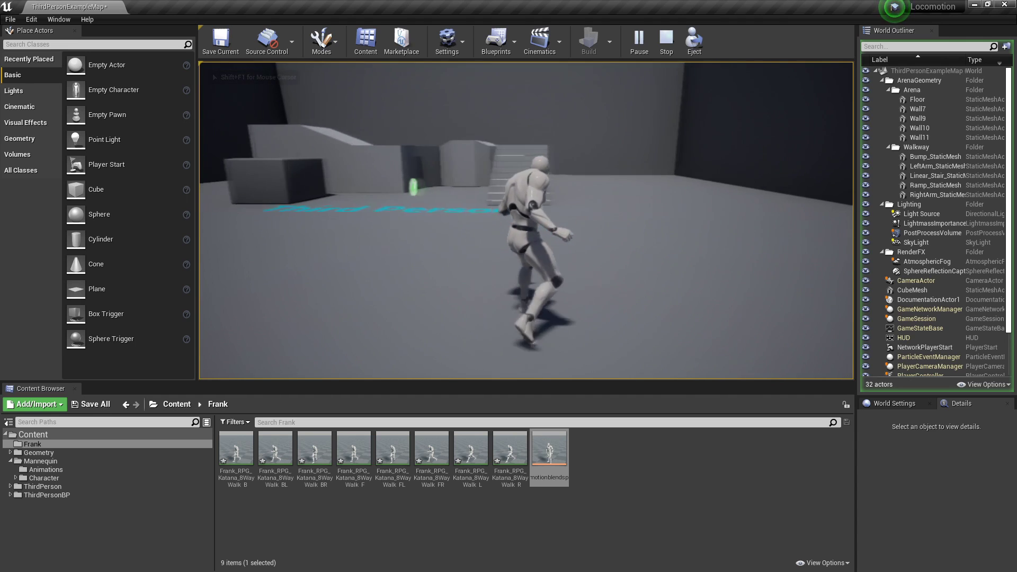